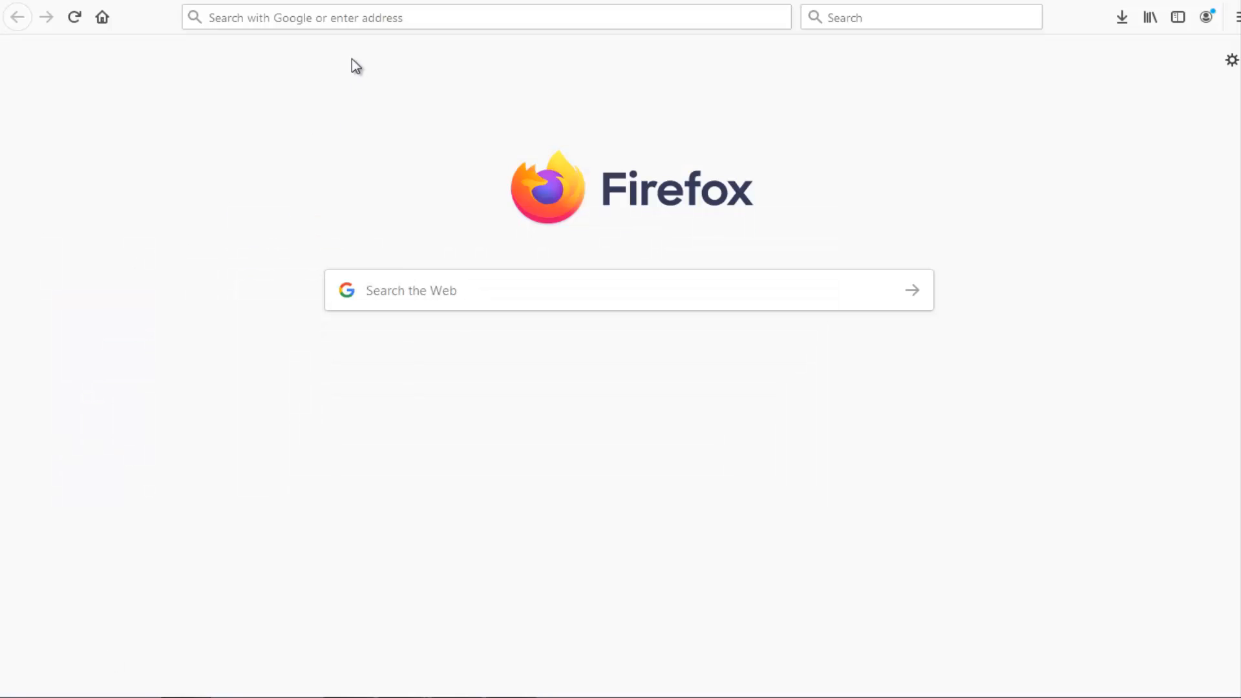
- Search the web for "win to flash download"
{"action": "left_click", "coordinate": [314, 23]}
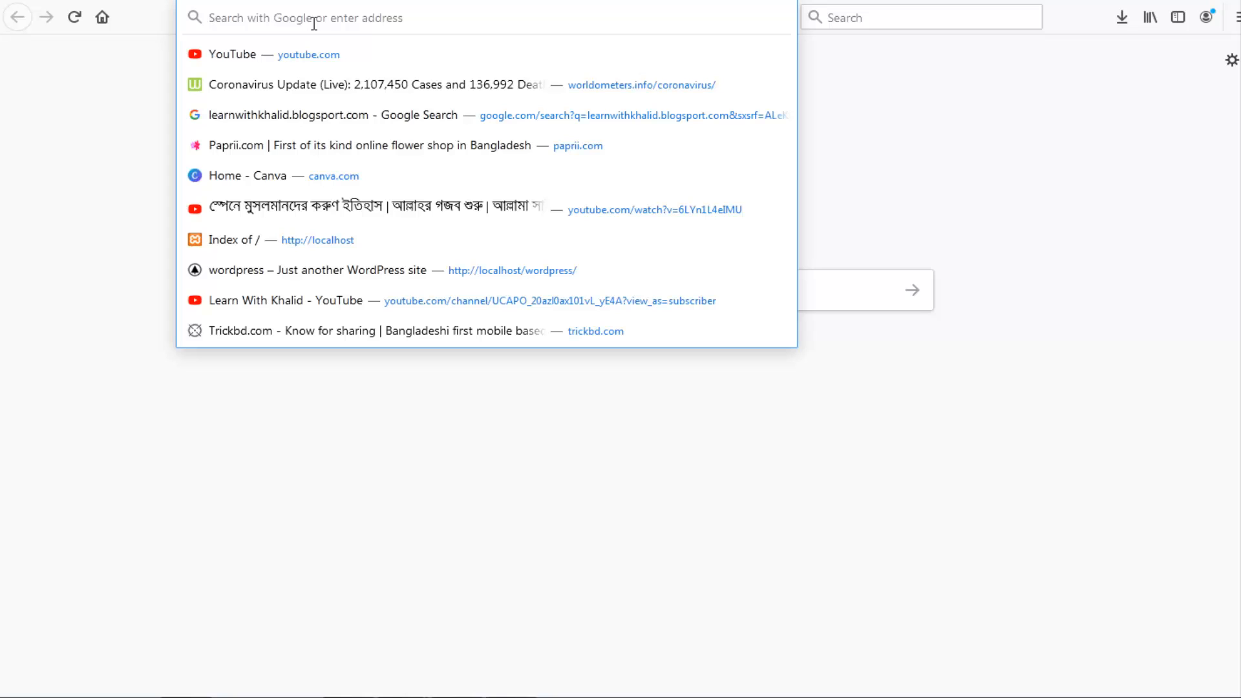
{"action": "type", "text": "win t"}
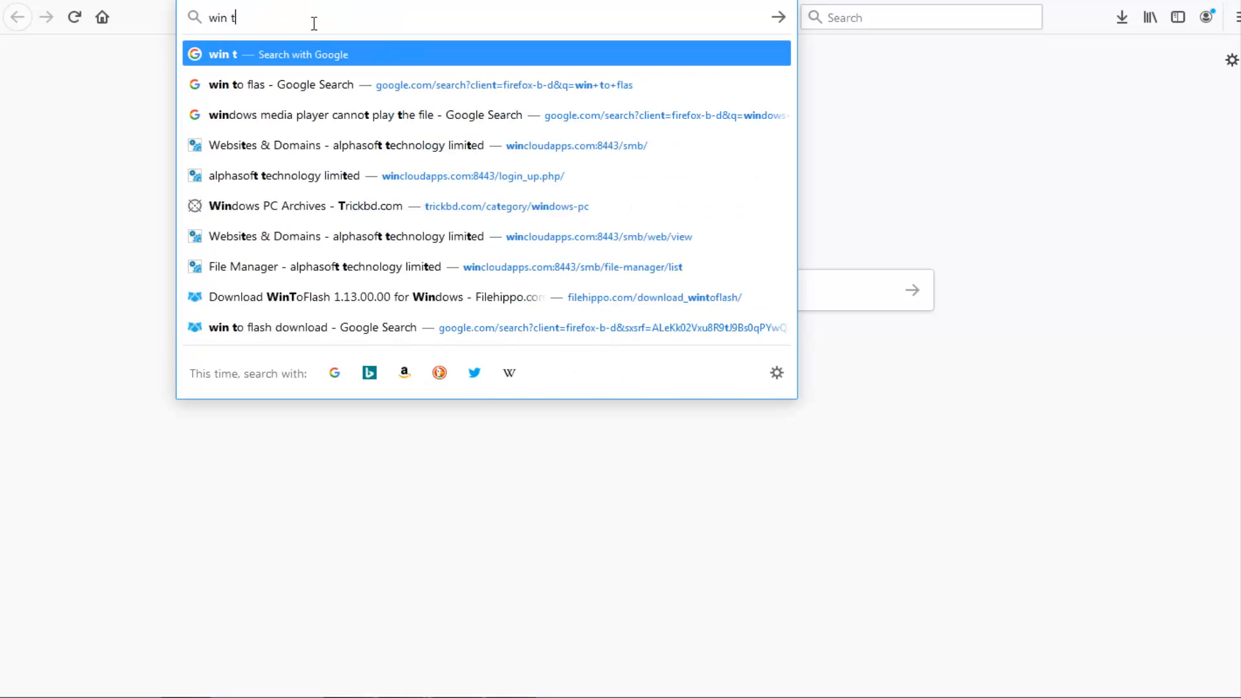
{"action": "type", "text": "o flash"}
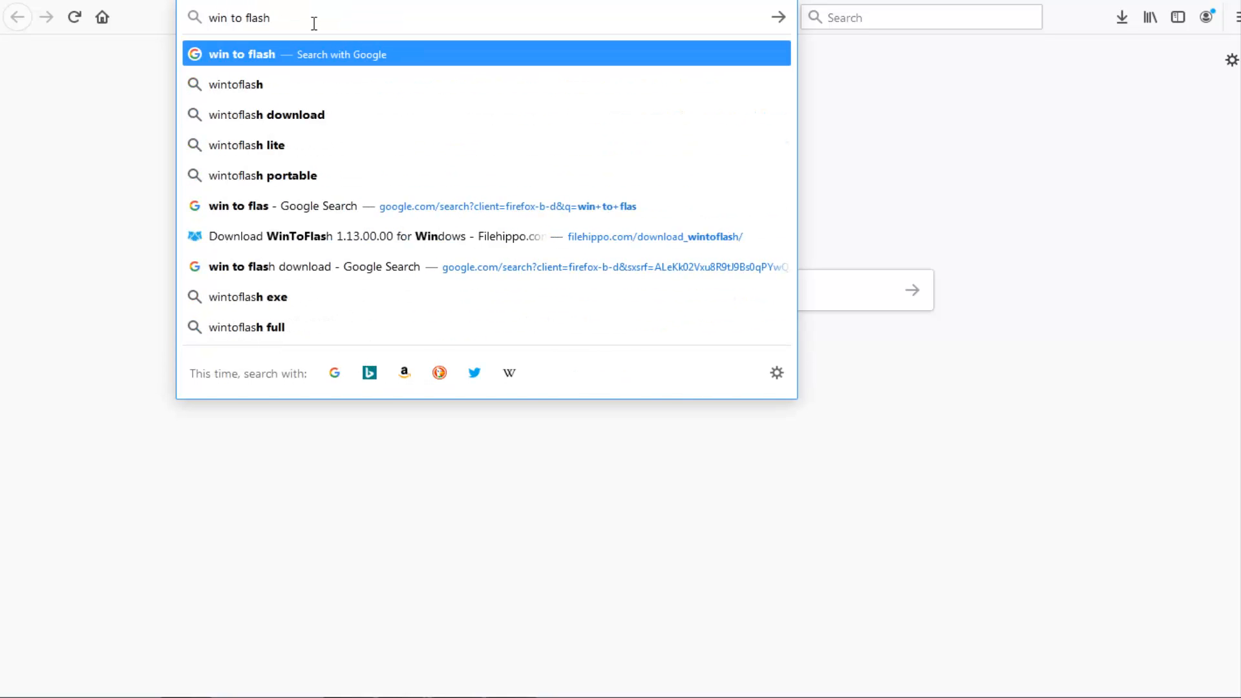
{"action": "type", "text": " download"}
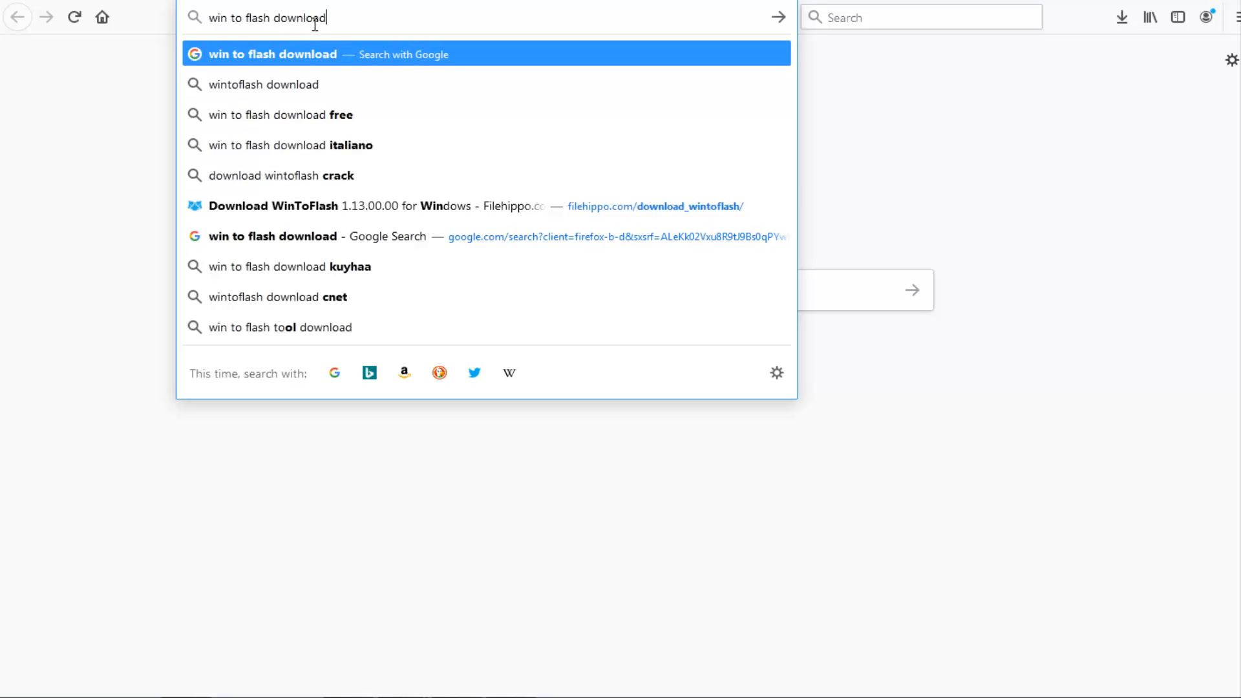
{"action": "key", "text": "Return"}
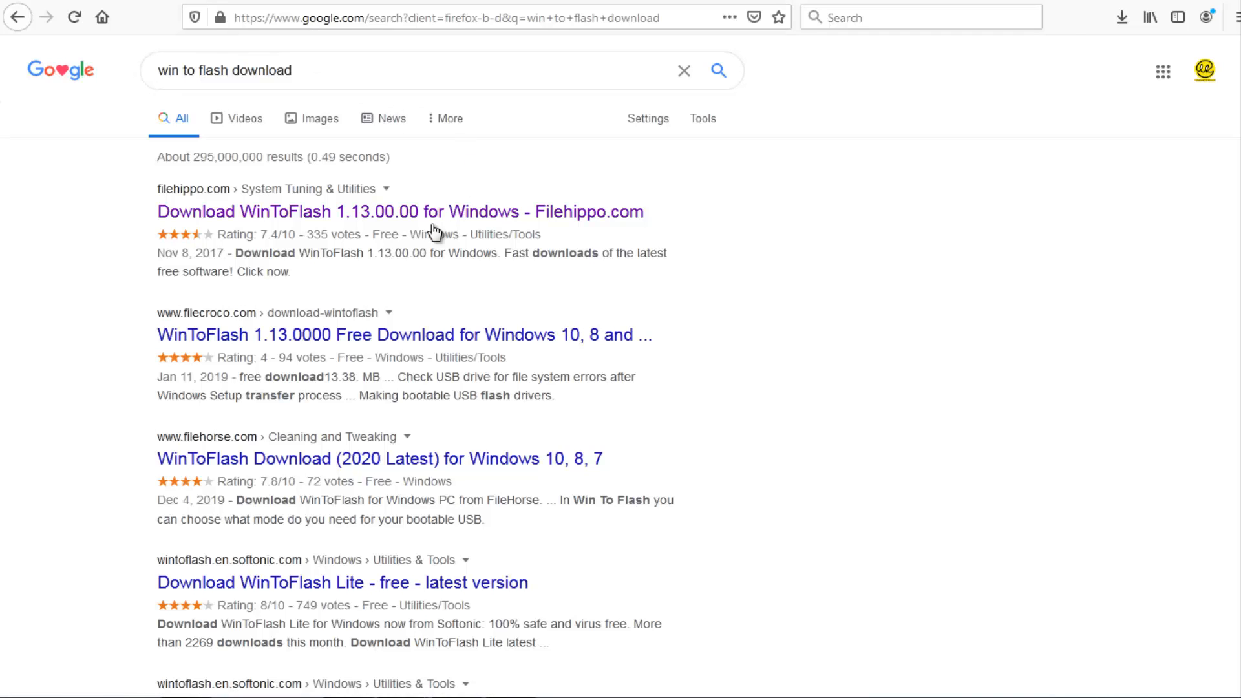
- Download the latest WinToFlash setup file from the Filehippo result, dismissing the Opera offer and saving the file
{"action": "left_click", "coordinate": [181, 216]}
{"action": "left_click", "coordinate": [201, 215]}
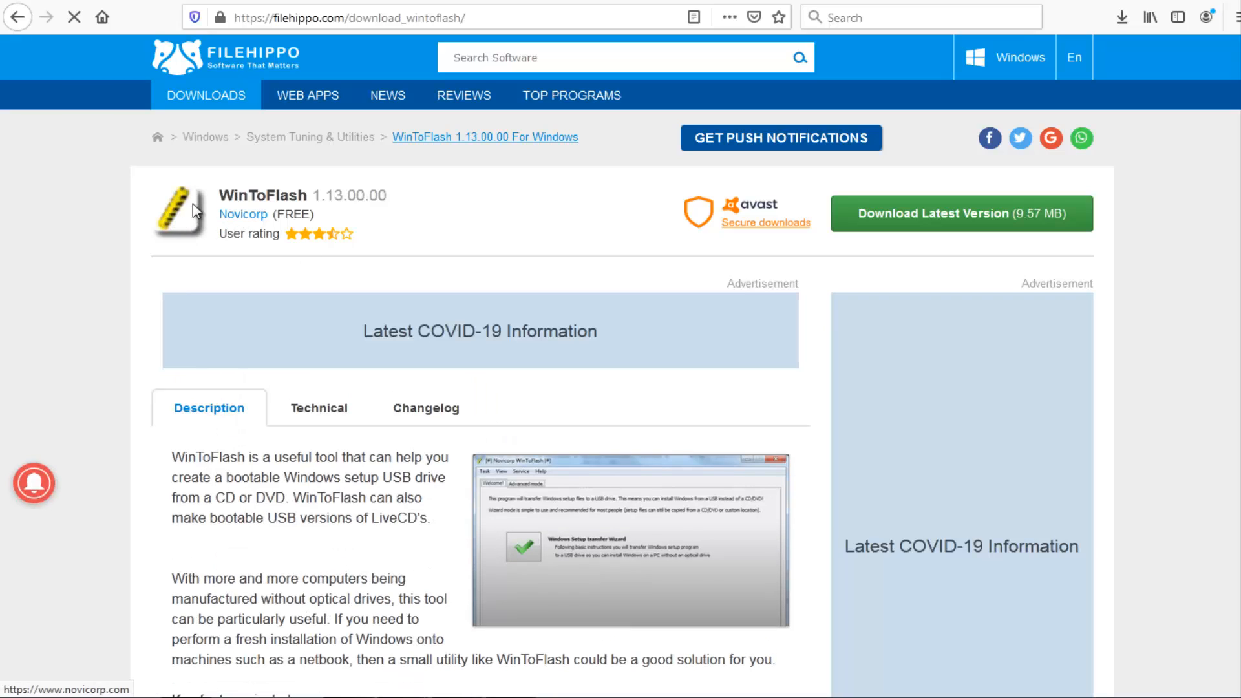
{"action": "left_click", "coordinate": [951, 213]}
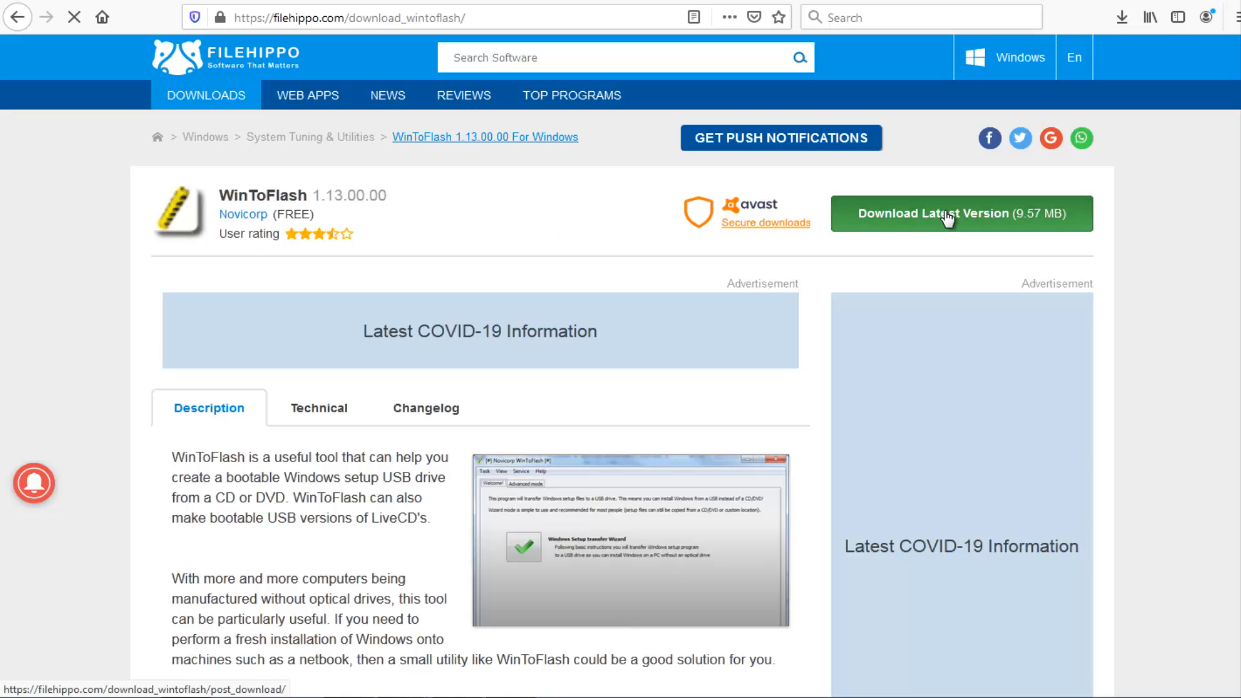
{"action": "left_click", "coordinate": [899, 218]}
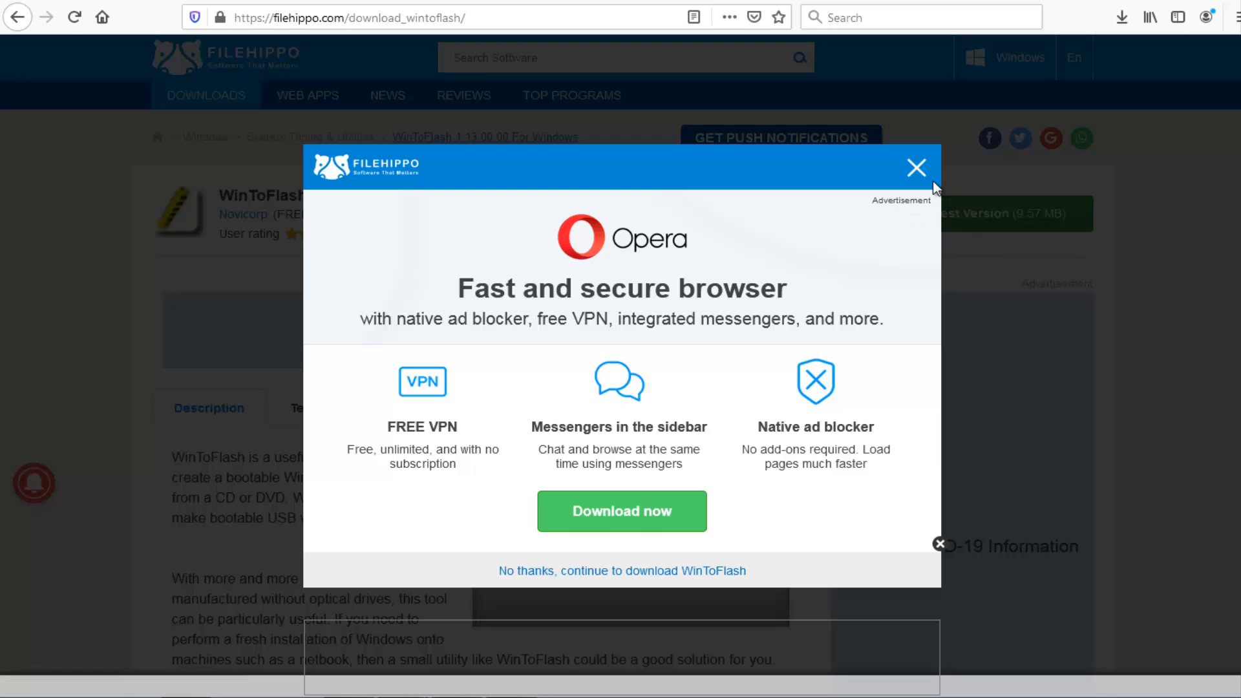
{"action": "left_click", "coordinate": [918, 169]}
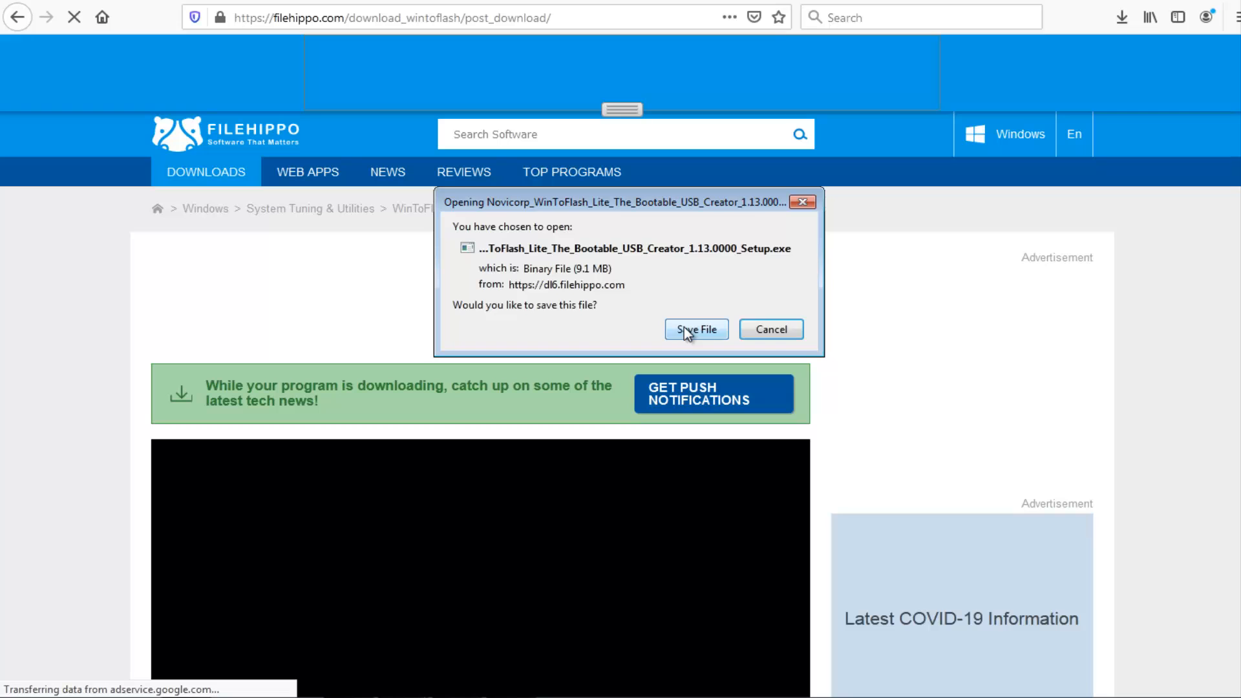
{"action": "left_click", "coordinate": [684, 329]}
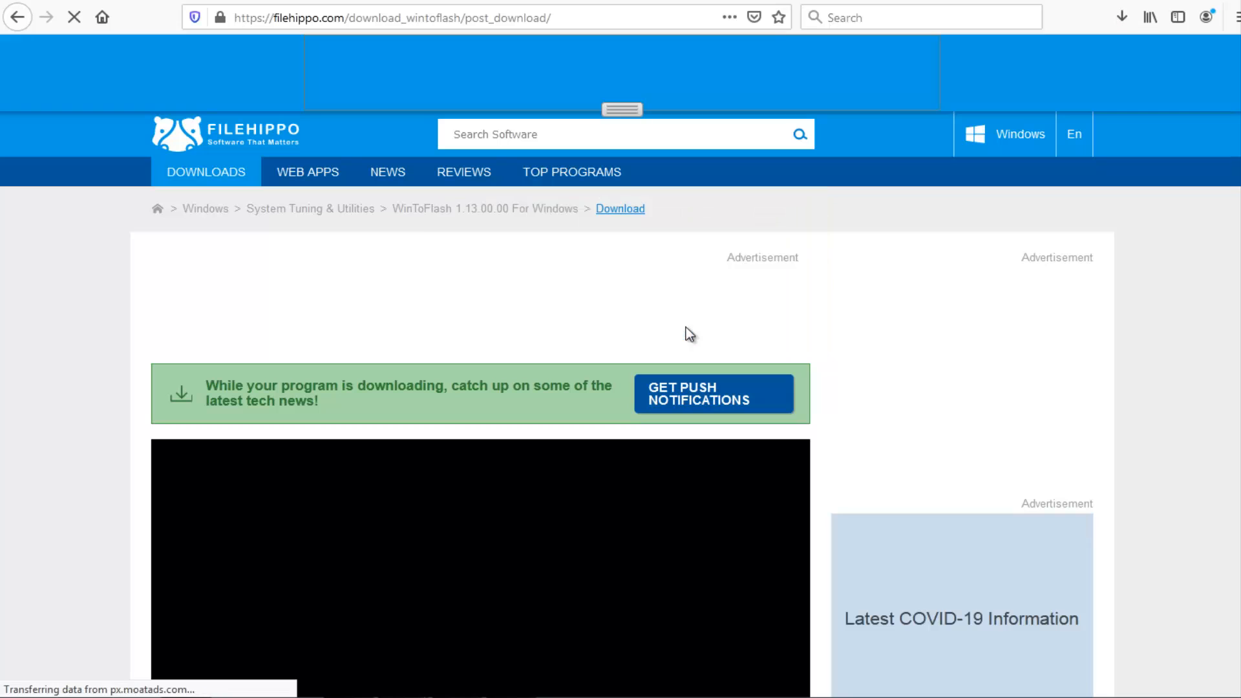
- Show the downloaded WinToFlash Lite setup file in its folder and launch the installer
{"action": "left_click", "coordinate": [1122, 17]}
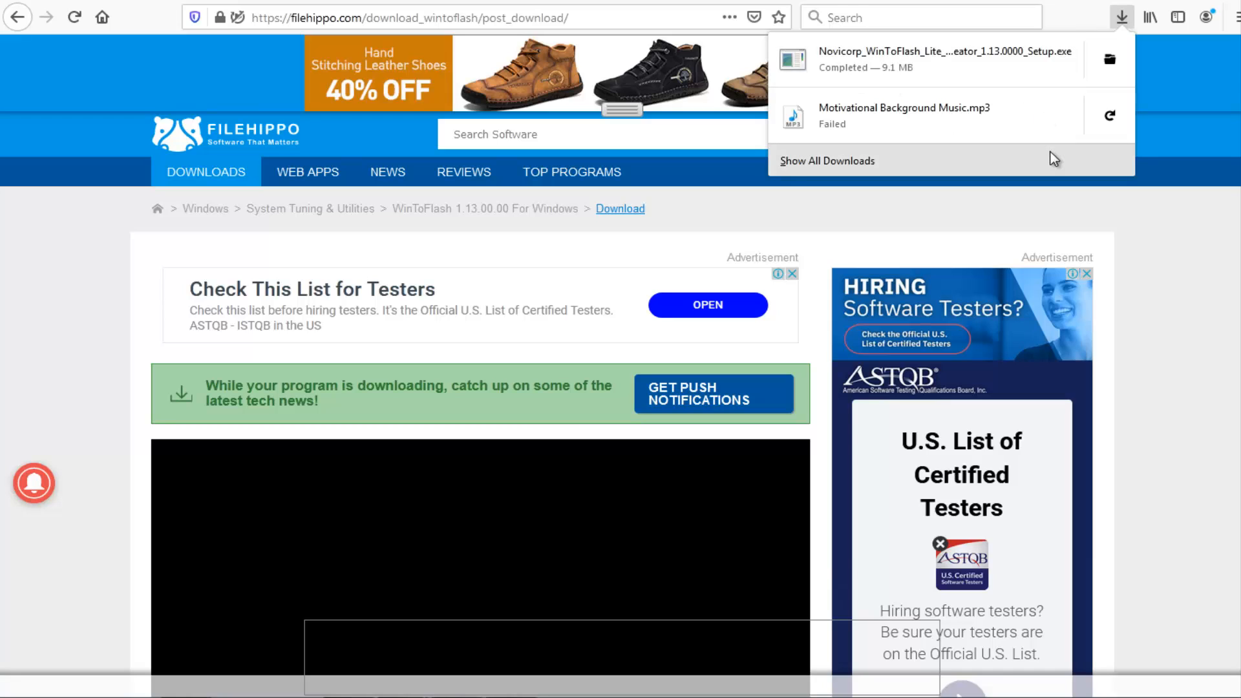
{"action": "left_click", "coordinate": [1113, 65]}
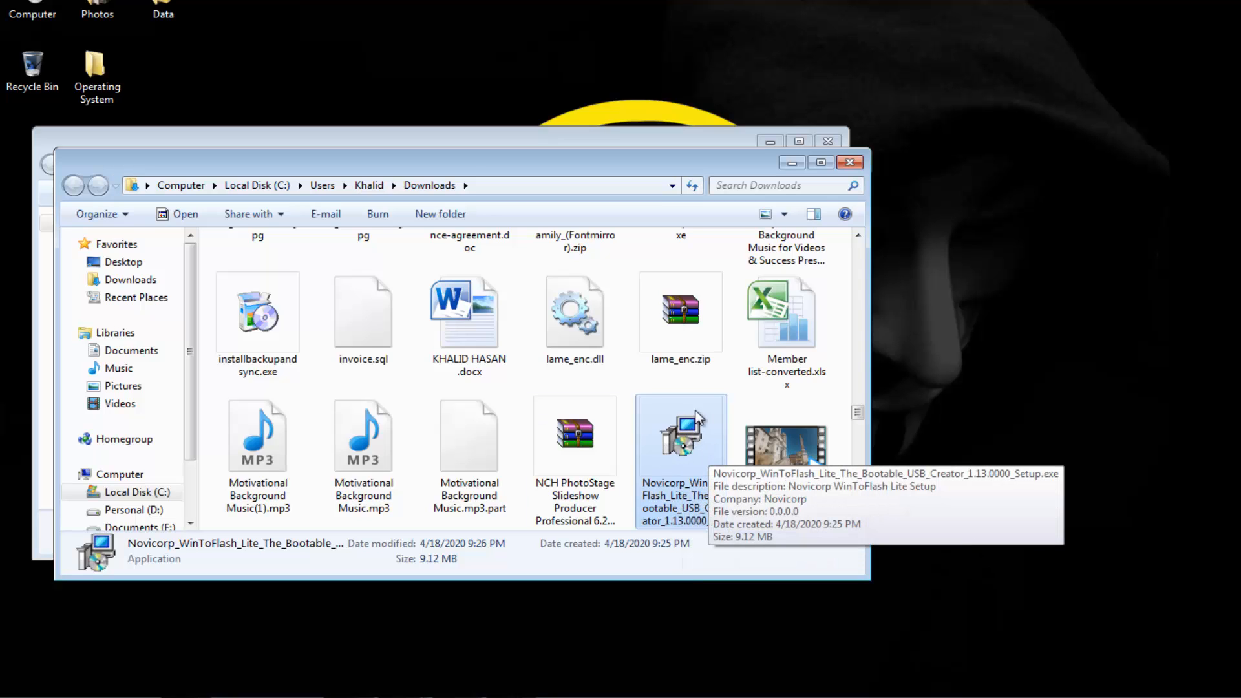
{"action": "right_click", "coordinate": [689, 446]}
{"action": "left_click", "coordinate": [789, 67]}
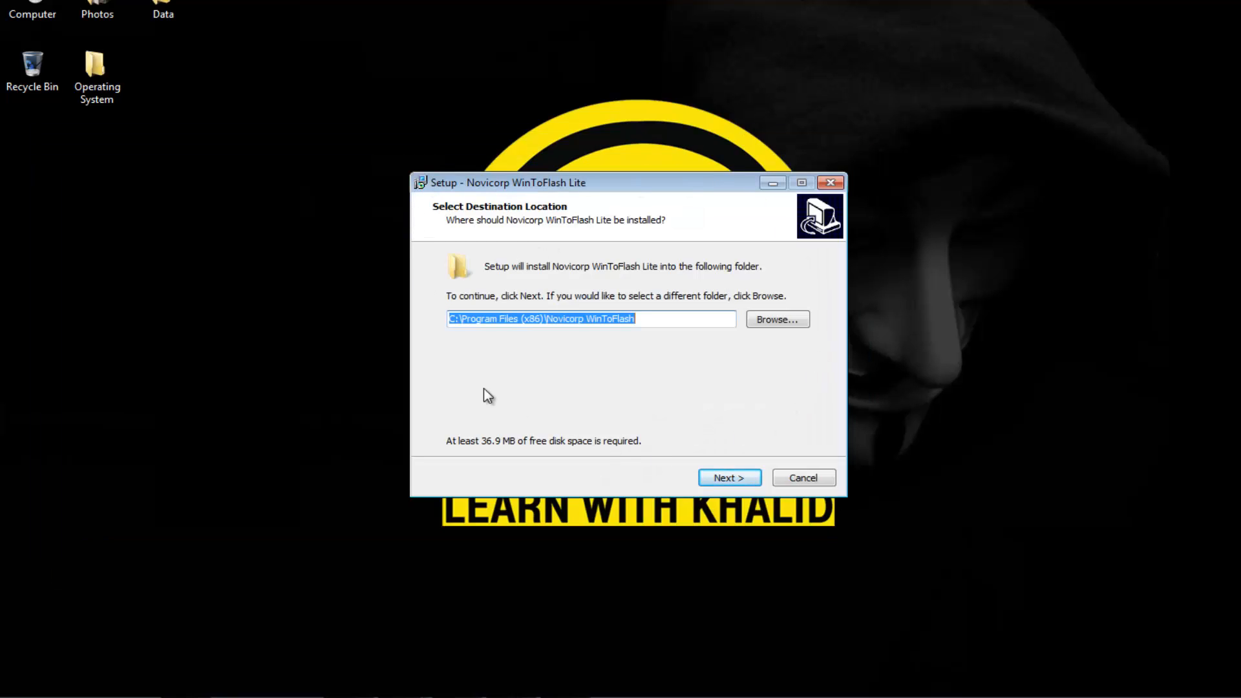
- Install WinToFlash Lite with the default destination, Start Menu folder and desktop icon, and launch it on finishing setup
{"action": "left_click", "coordinate": [721, 480]}
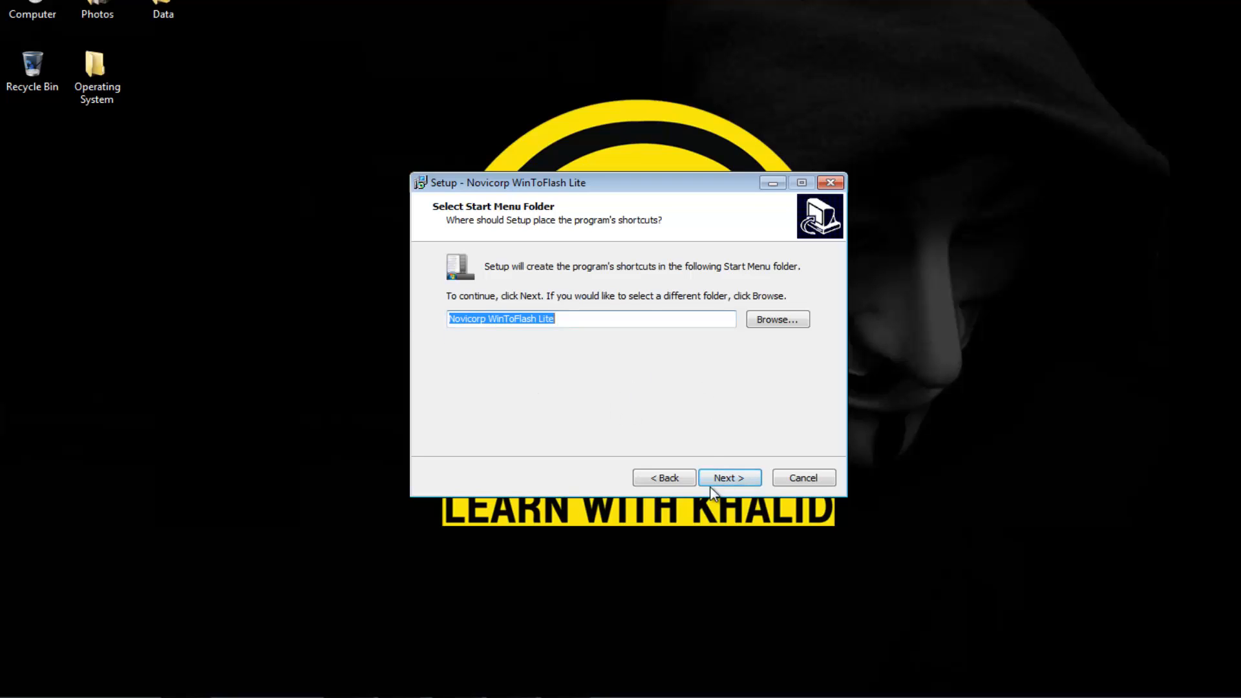
{"action": "left_click", "coordinate": [726, 477]}
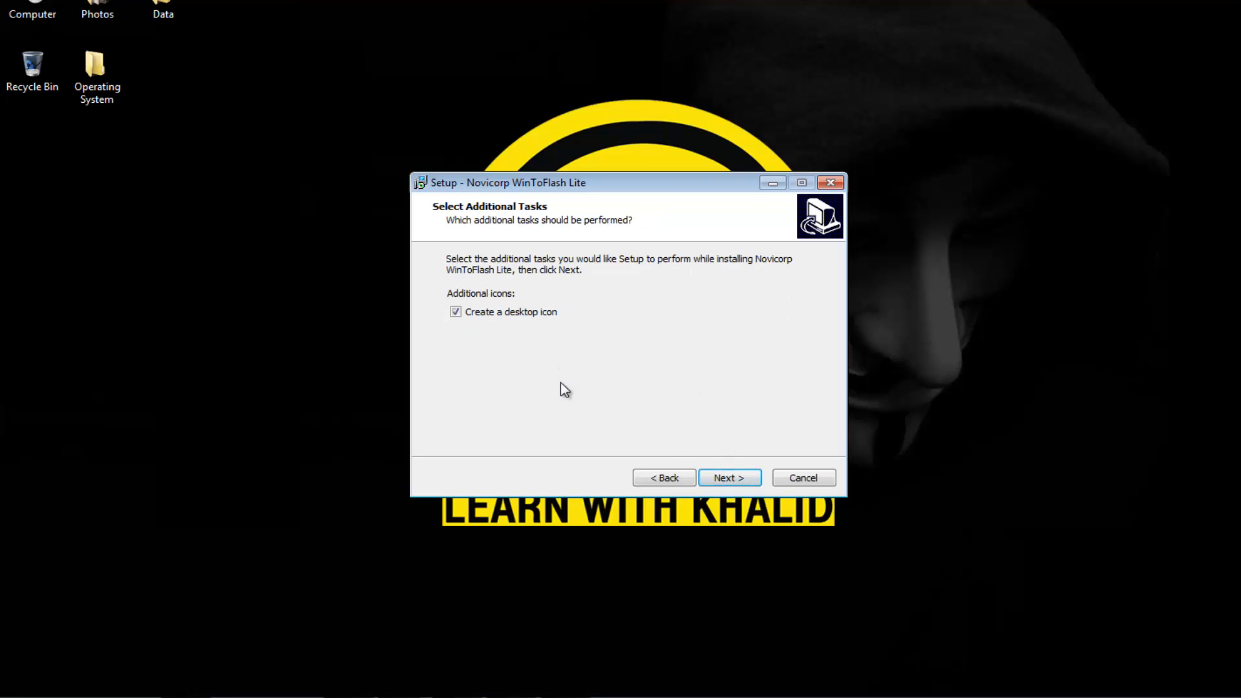
{"action": "left_click", "coordinate": [738, 477]}
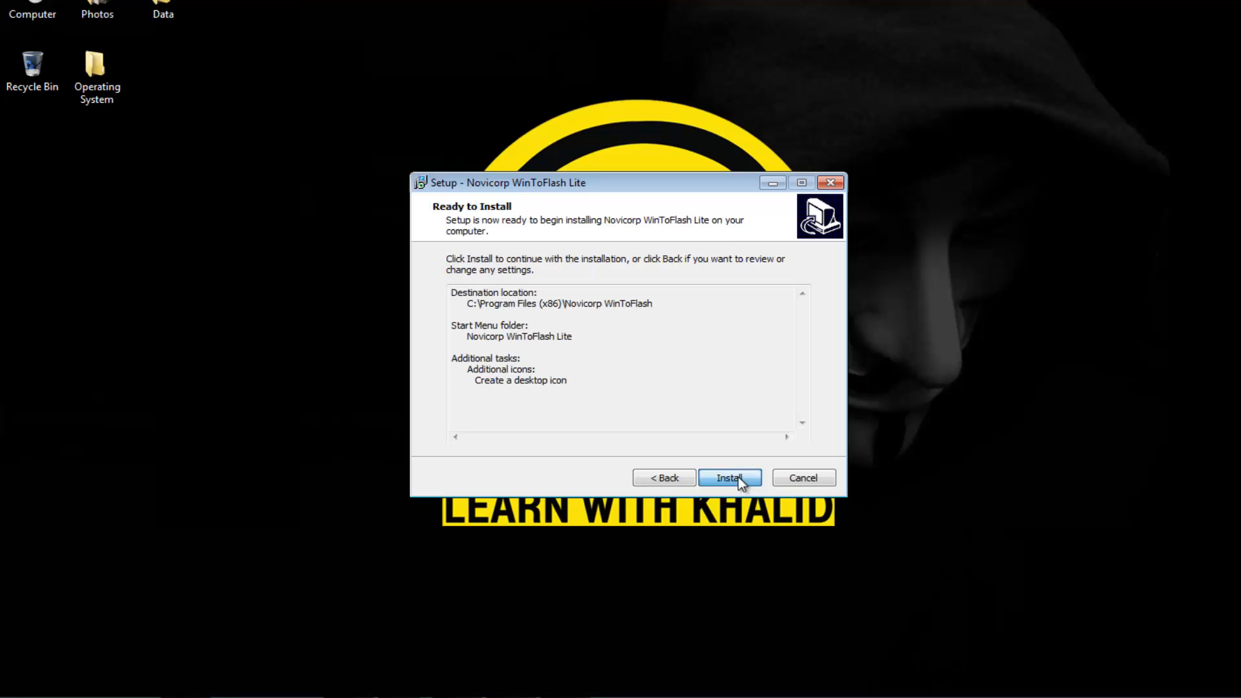
{"action": "left_click", "coordinate": [736, 475]}
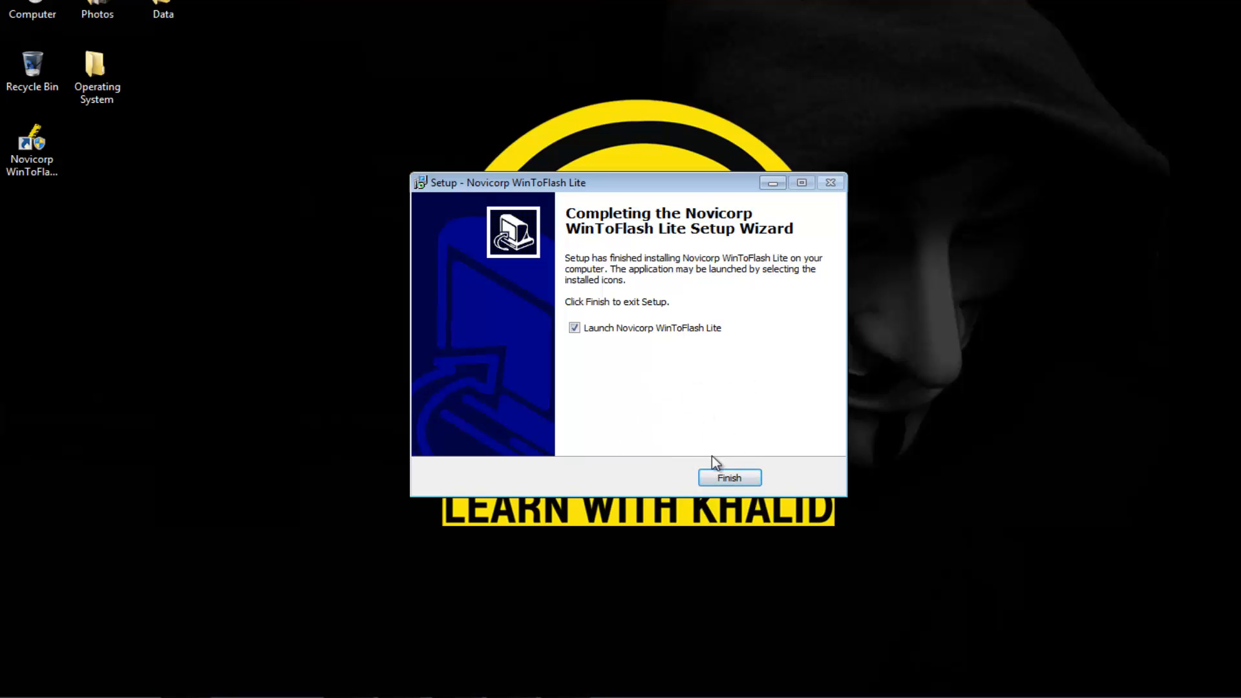
{"action": "left_click", "coordinate": [724, 478]}
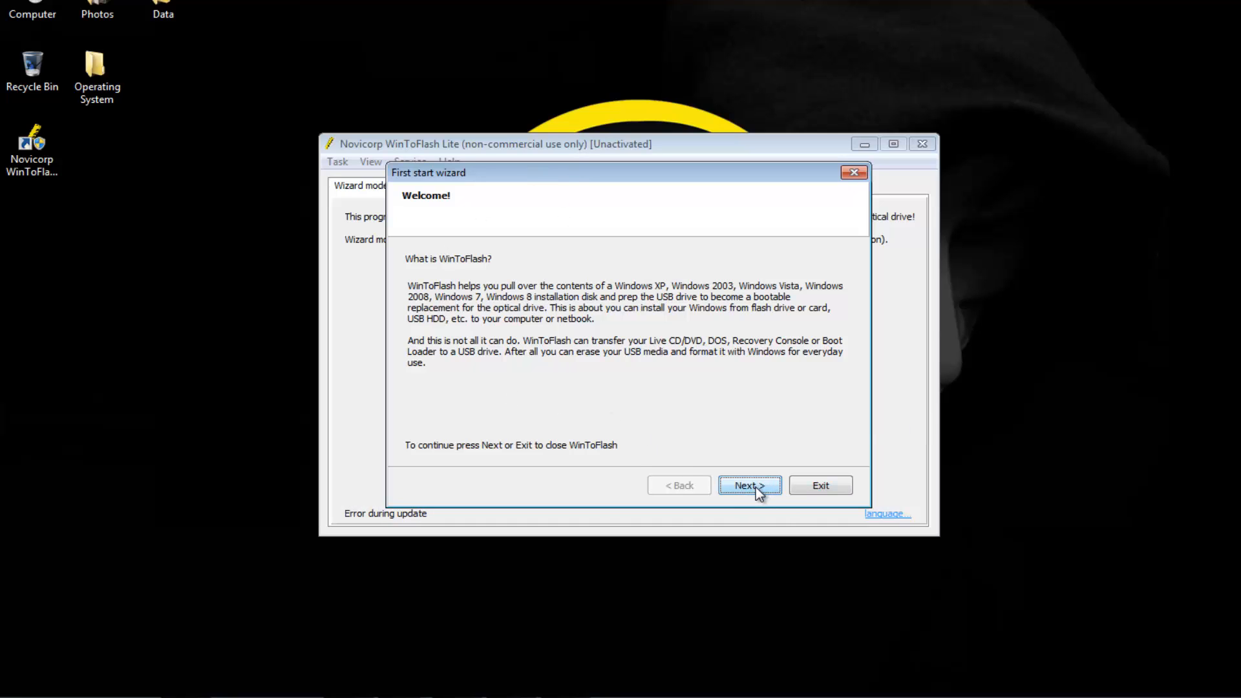
- Accept the EULA in the first start wizard, leaving the statistical information option enabled, and continue to the license choice
{"action": "left_click", "coordinate": [752, 486]}
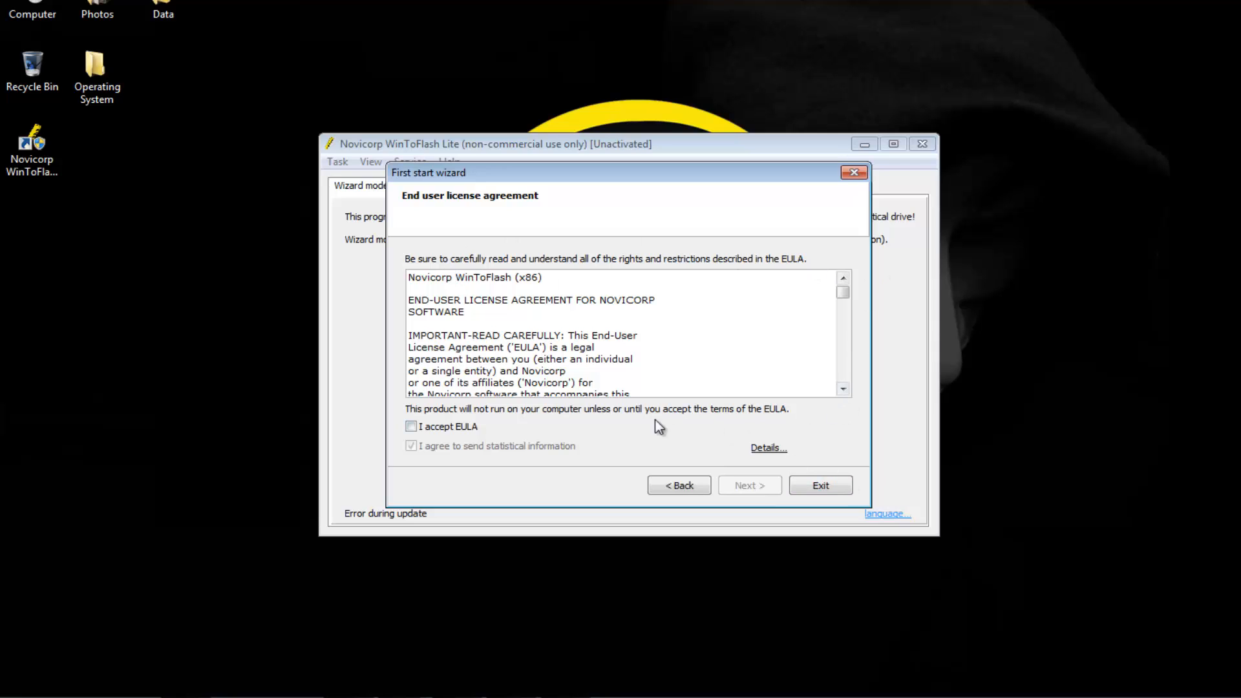
{"action": "left_click", "coordinate": [419, 427]}
{"action": "mouse_move", "coordinate": [845, 296]}
{"action": "left_mouse_down"}
{"action": "mouse_move", "coordinate": [848, 388]}
{"action": "mouse_move", "coordinate": [844, 288]}
{"action": "left_mouse_up"}
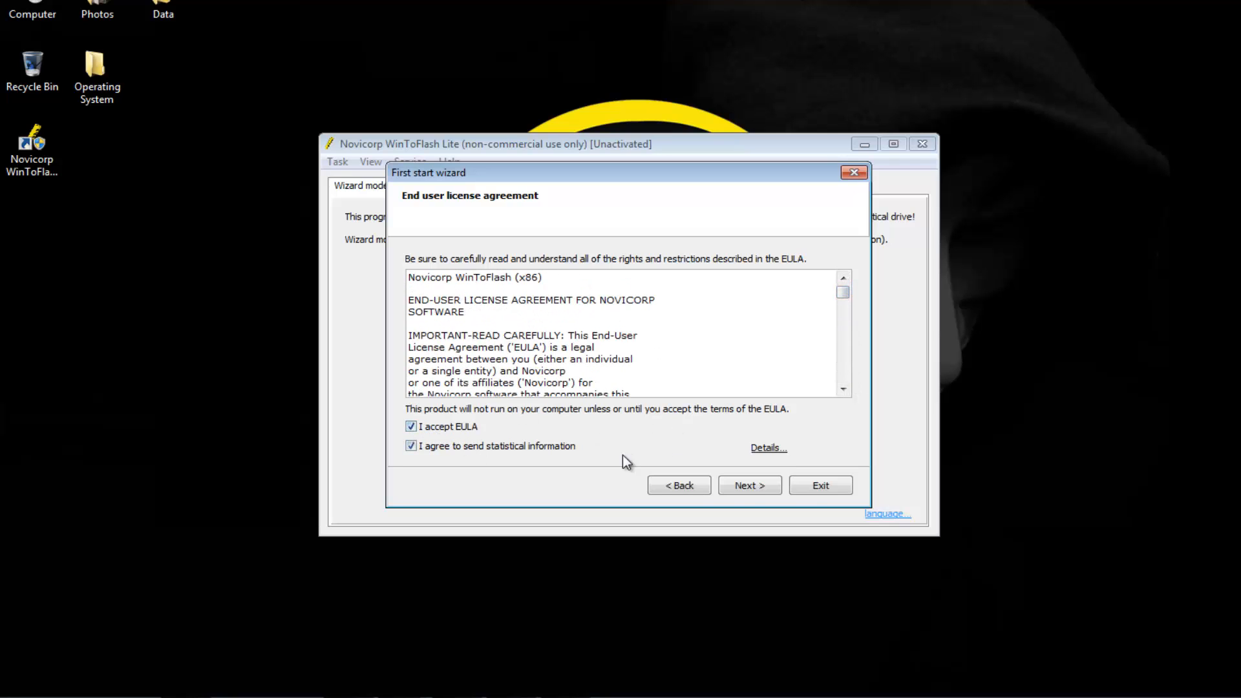
{"action": "left_click", "coordinate": [752, 488]}
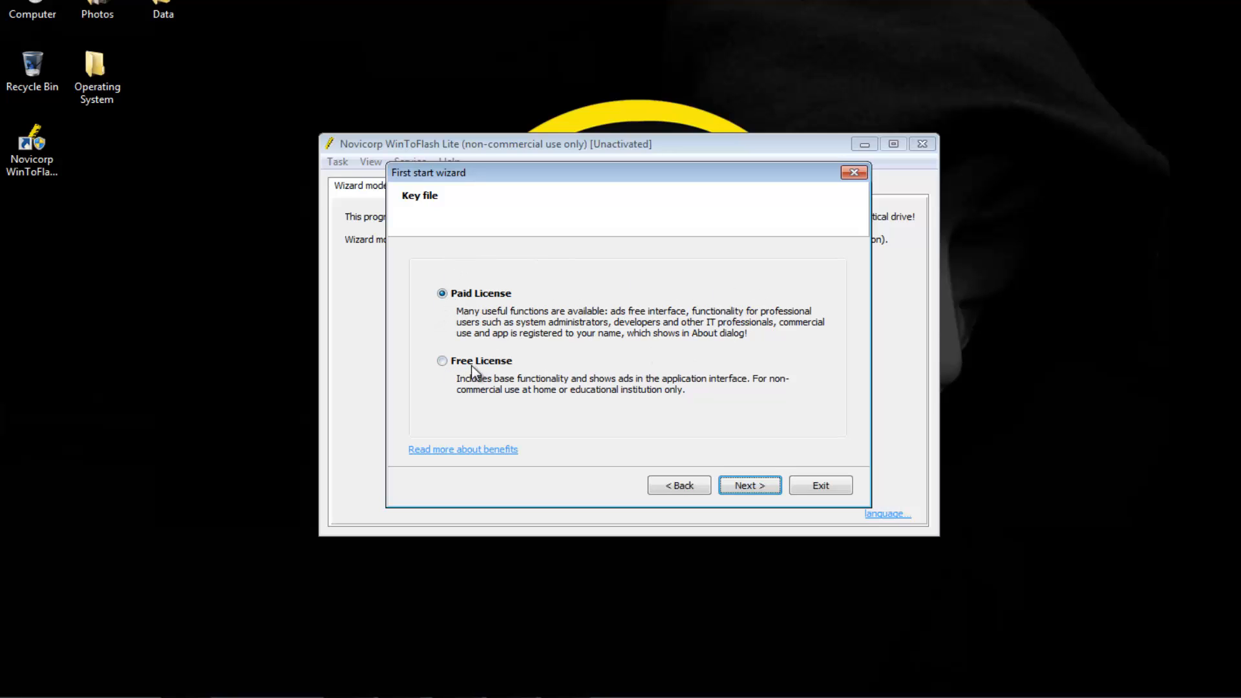
- Choose the Free License and complete the first start wizard, passing over the partner software offer
{"action": "left_click", "coordinate": [442, 362]}
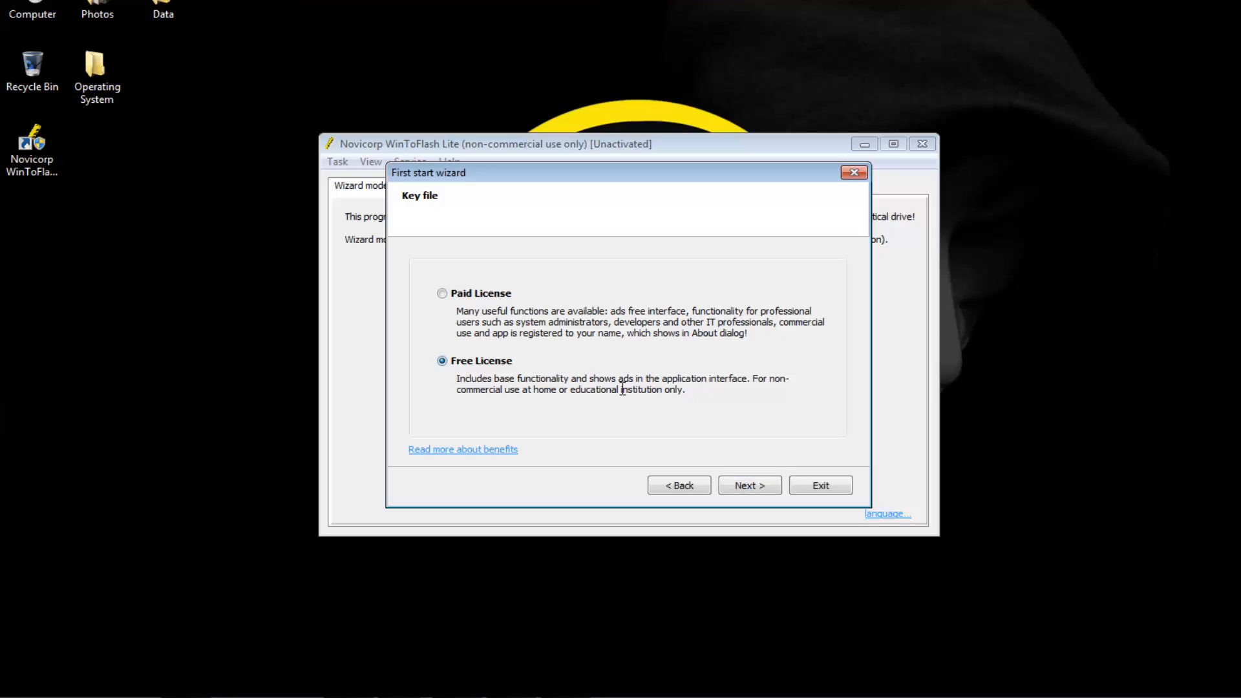
{"action": "left_click", "coordinate": [750, 485]}
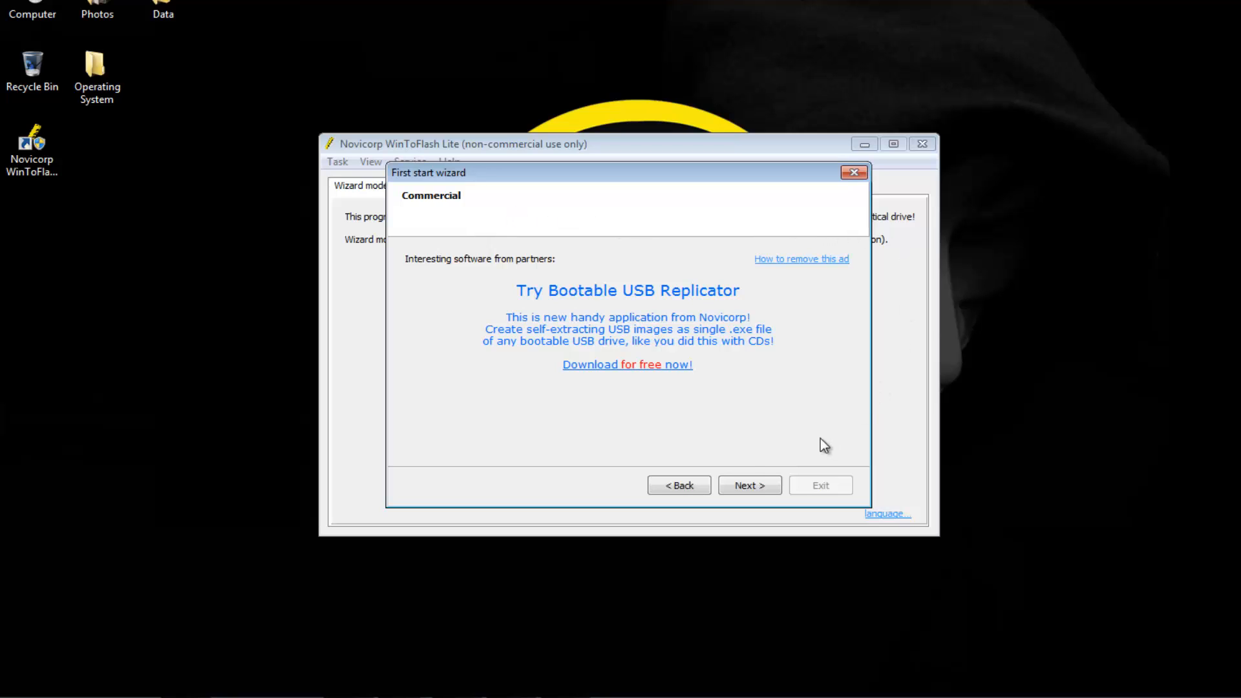
{"action": "left_click", "coordinate": [753, 486]}
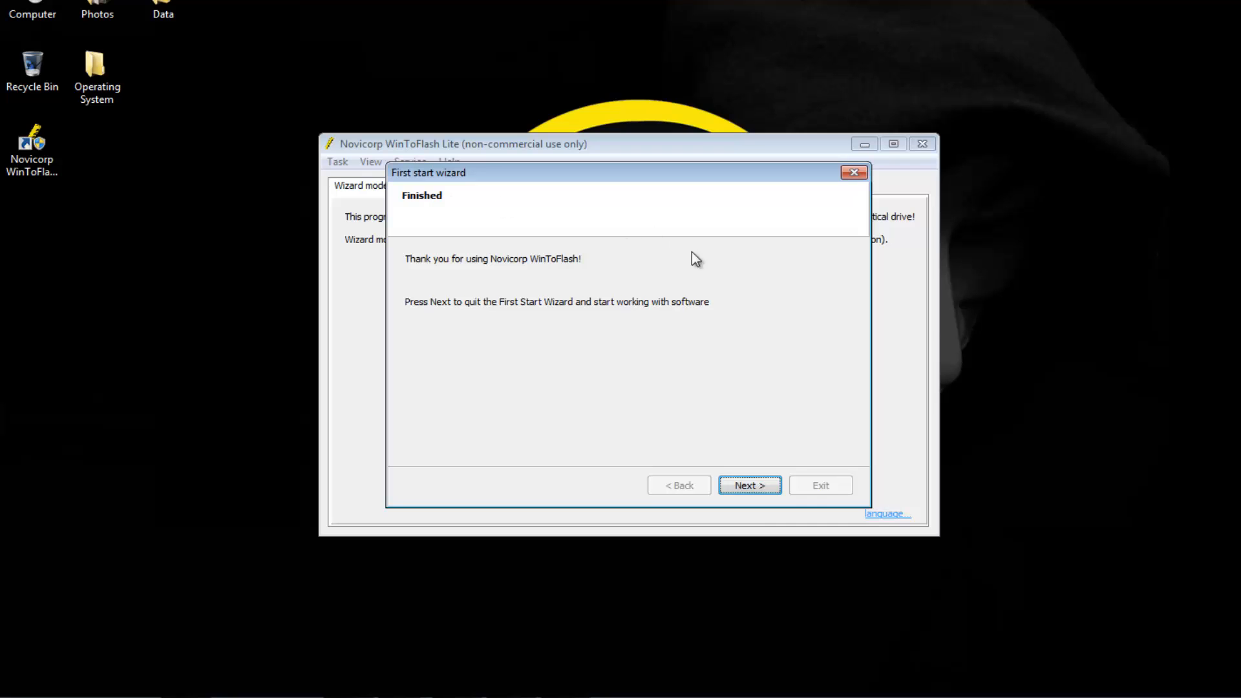
{"action": "left_click", "coordinate": [749, 486]}
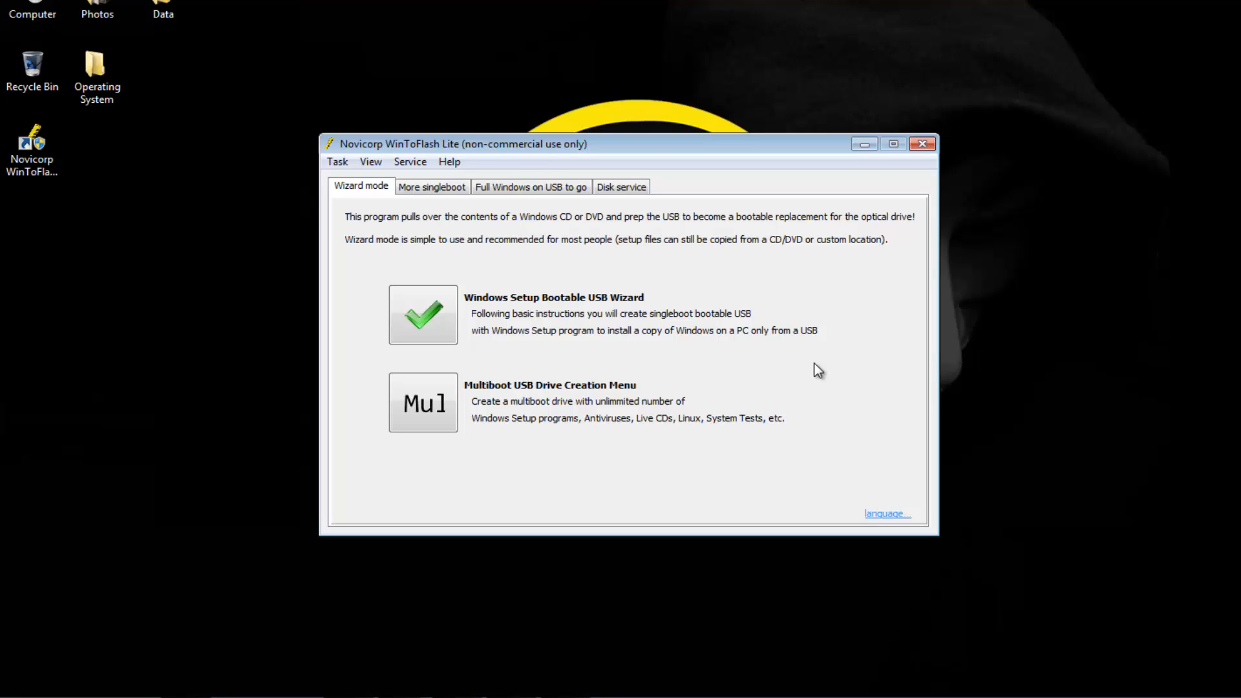
- Examine the Windows 10 ISO in the desktop's Operating System folder, then minimize the folder and return to WinToFlash
{"action": "left_click", "coordinate": [256, 577]}
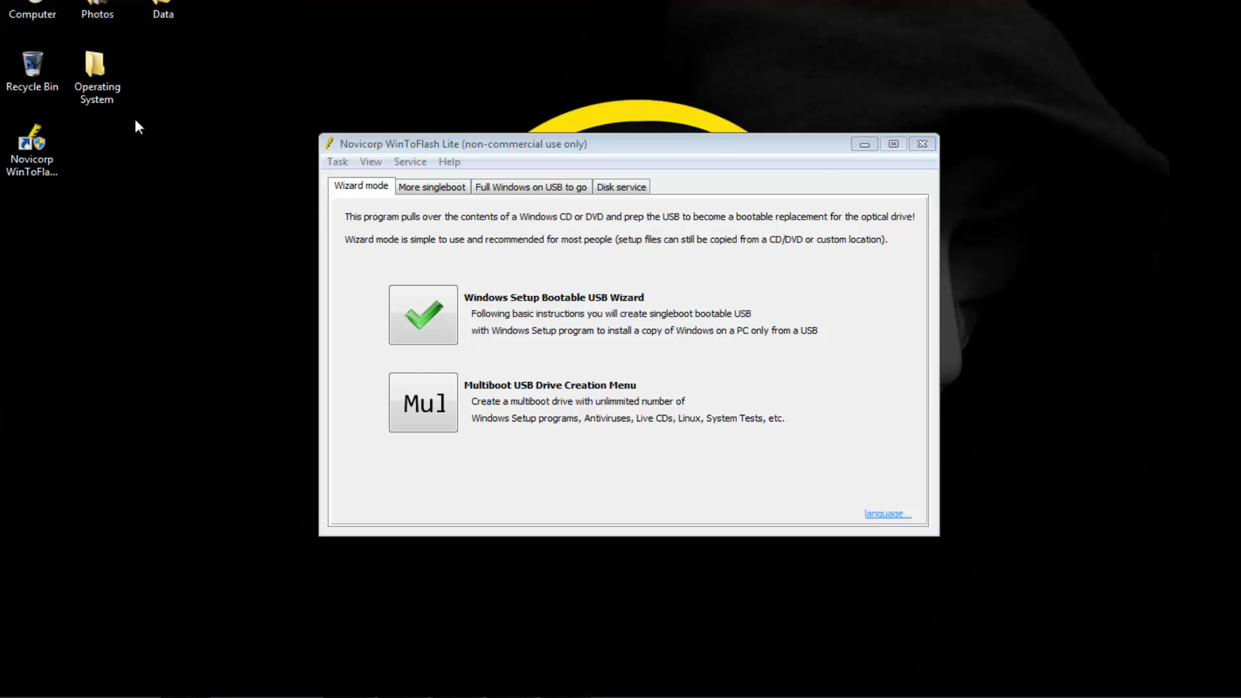
{"action": "double_click", "coordinate": [114, 91]}
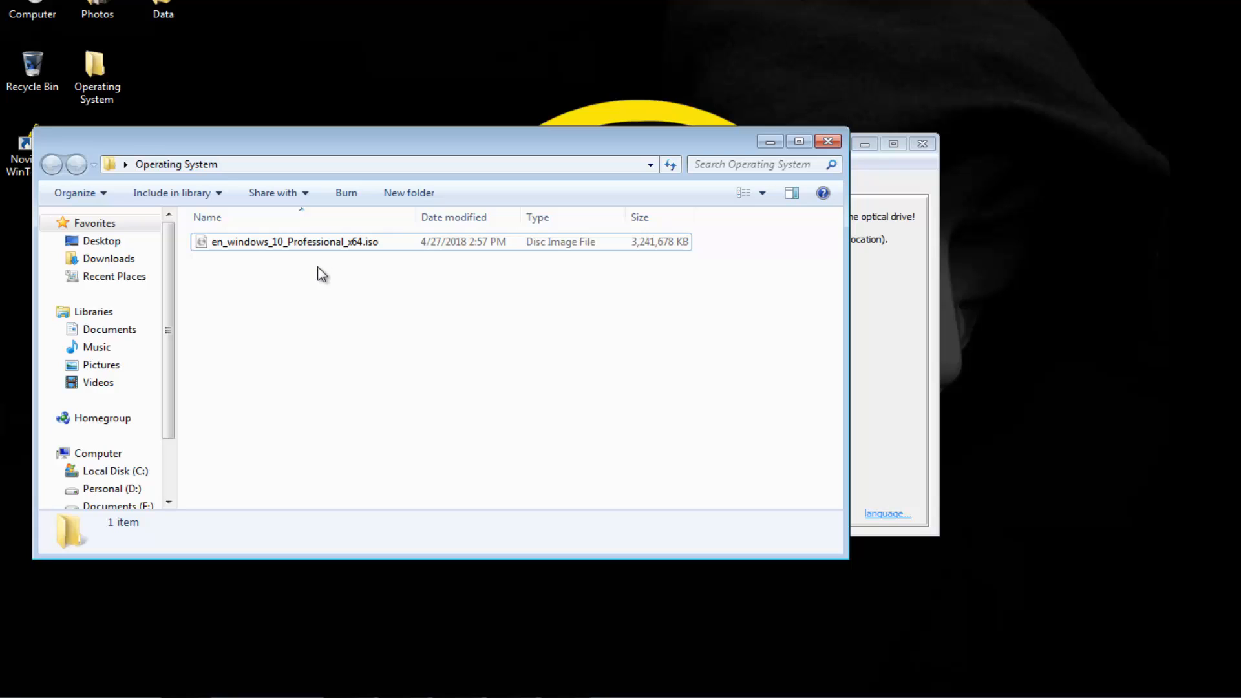
{"action": "left_click", "coordinate": [382, 248]}
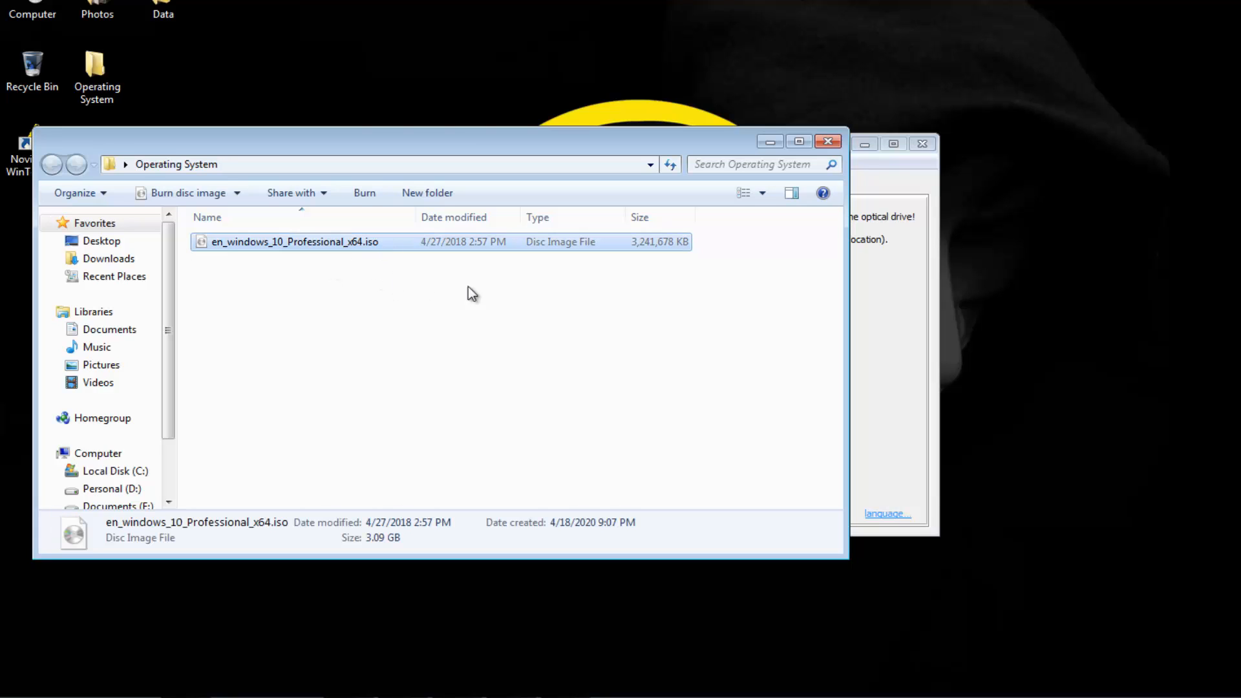
{"action": "left_click", "coordinate": [888, 267]}
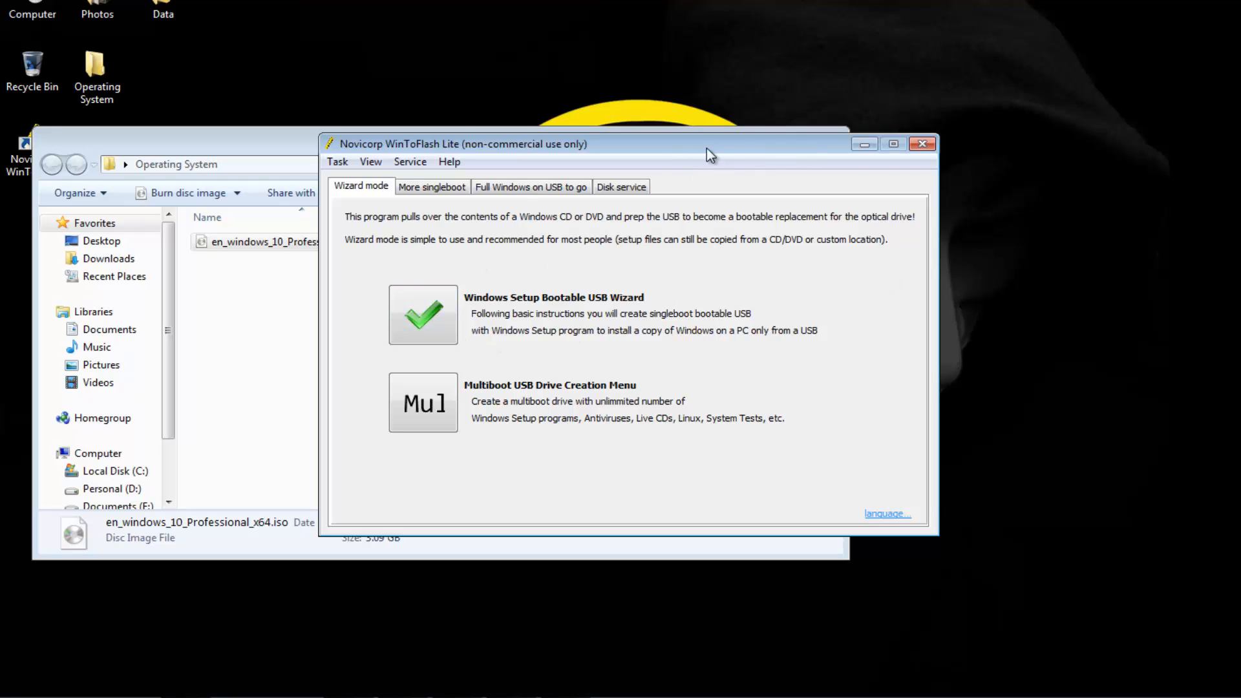
{"action": "left_click_drag", "start_coordinate": [707, 149], "coordinate": [680, 192]}
{"action": "left_click_drag", "start_coordinate": [757, 136], "coordinate": [761, 136]}
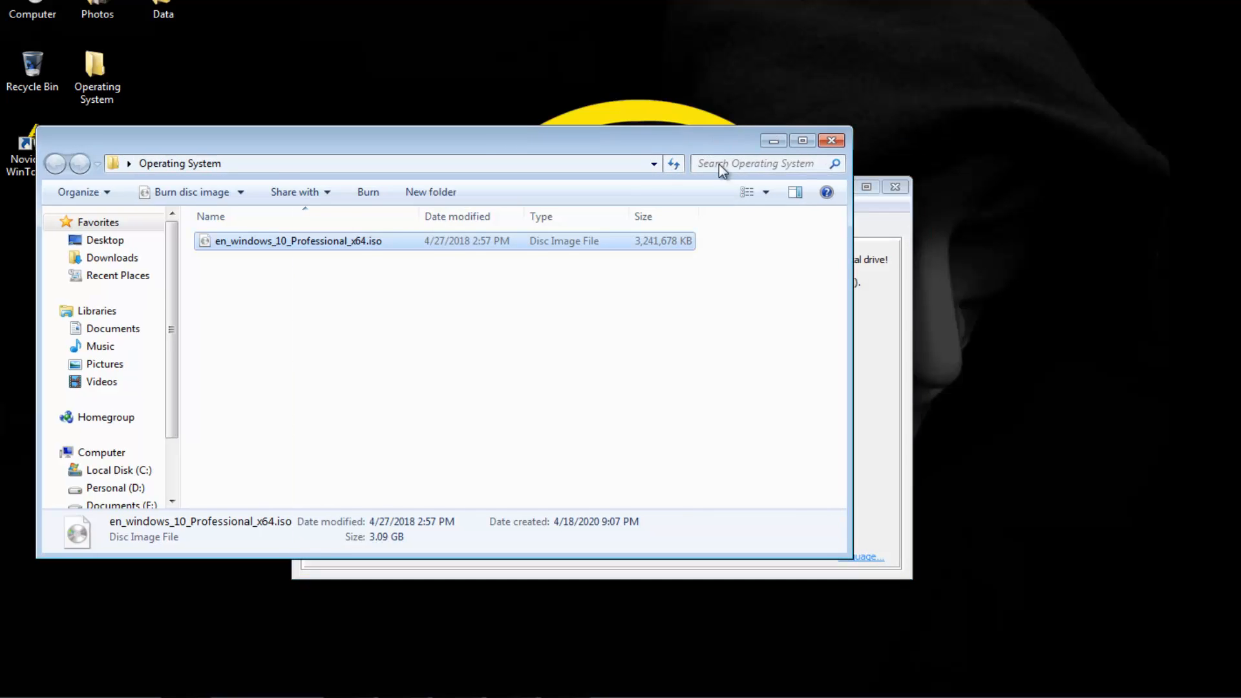
{"action": "left_click", "coordinate": [774, 140]}
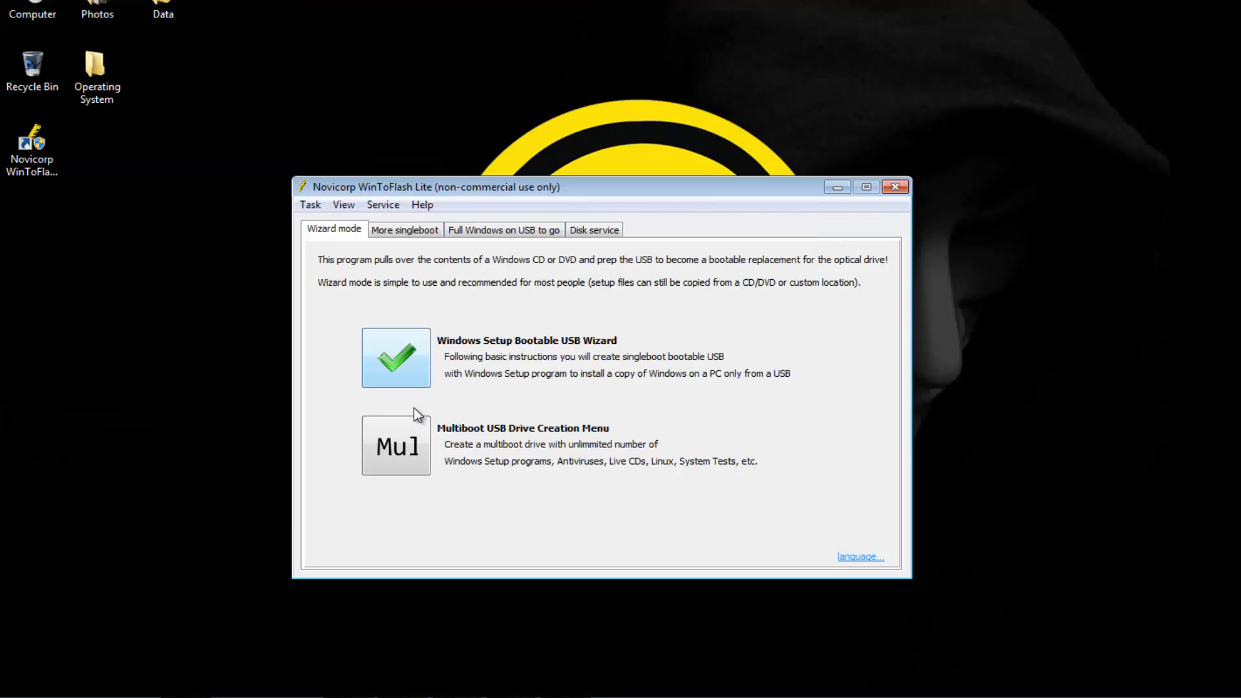
- Start the Windows Setup Bootable USB Wizard and set the file source to an ISO image or archive
{"action": "left_click", "coordinate": [414, 357]}
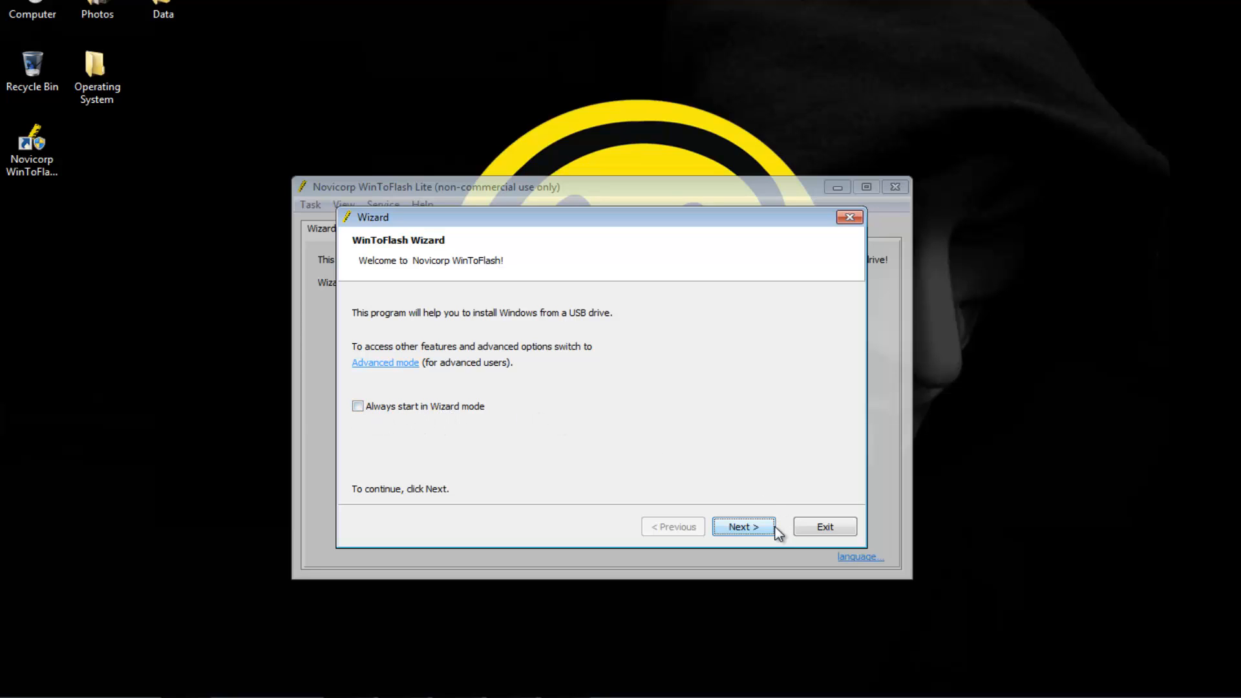
{"action": "left_click", "coordinate": [743, 526]}
{"action": "left_click", "coordinate": [393, 417]}
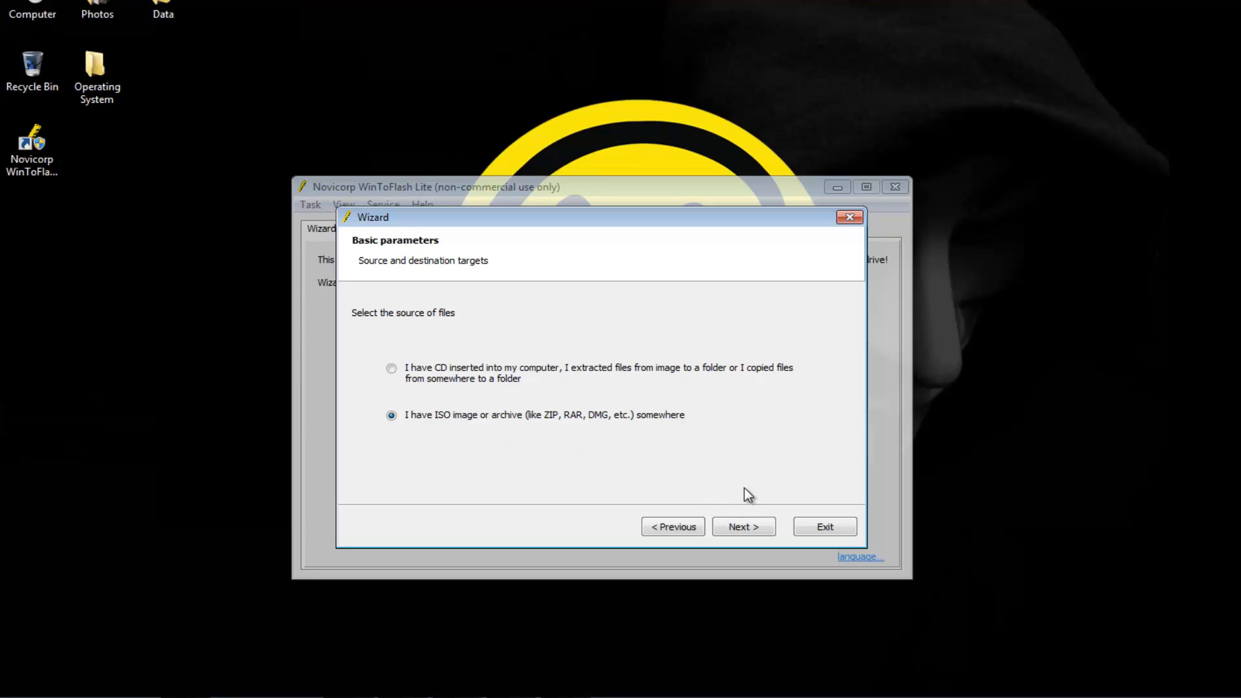
{"action": "left_click", "coordinate": [744, 528]}
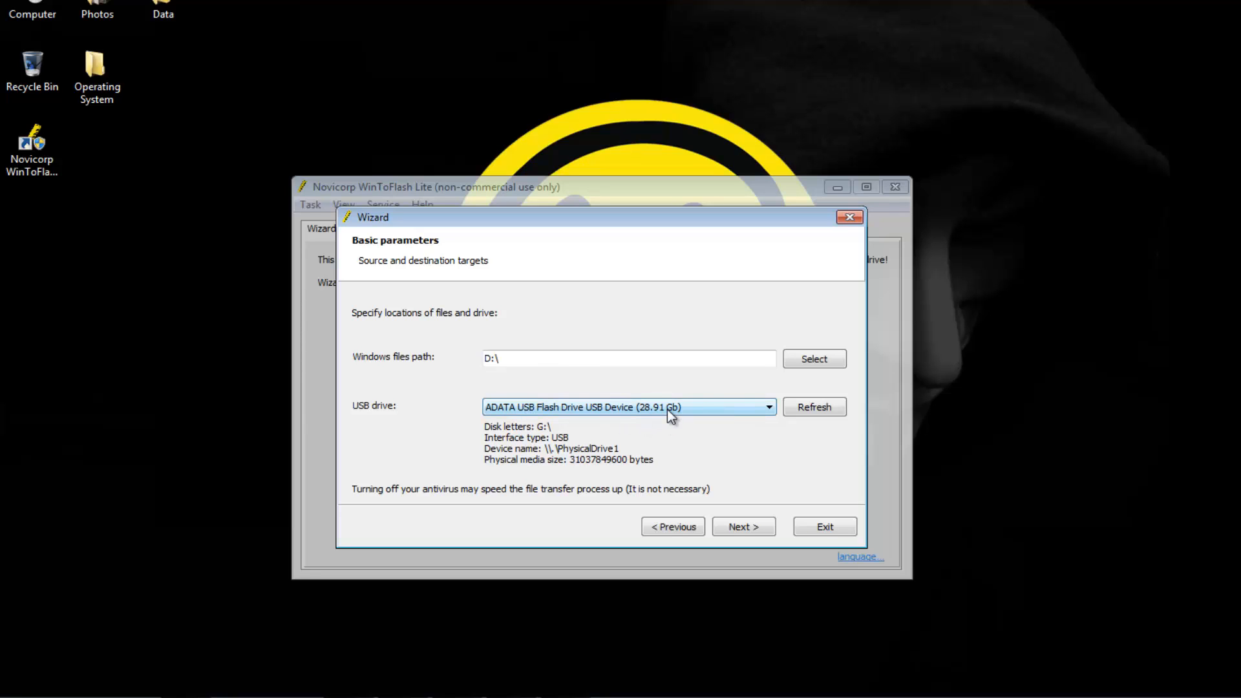
- Keep the ADATA USB Flash Drive as the destination USB drive and refresh the list of drives
{"action": "left_click", "coordinate": [769, 407]}
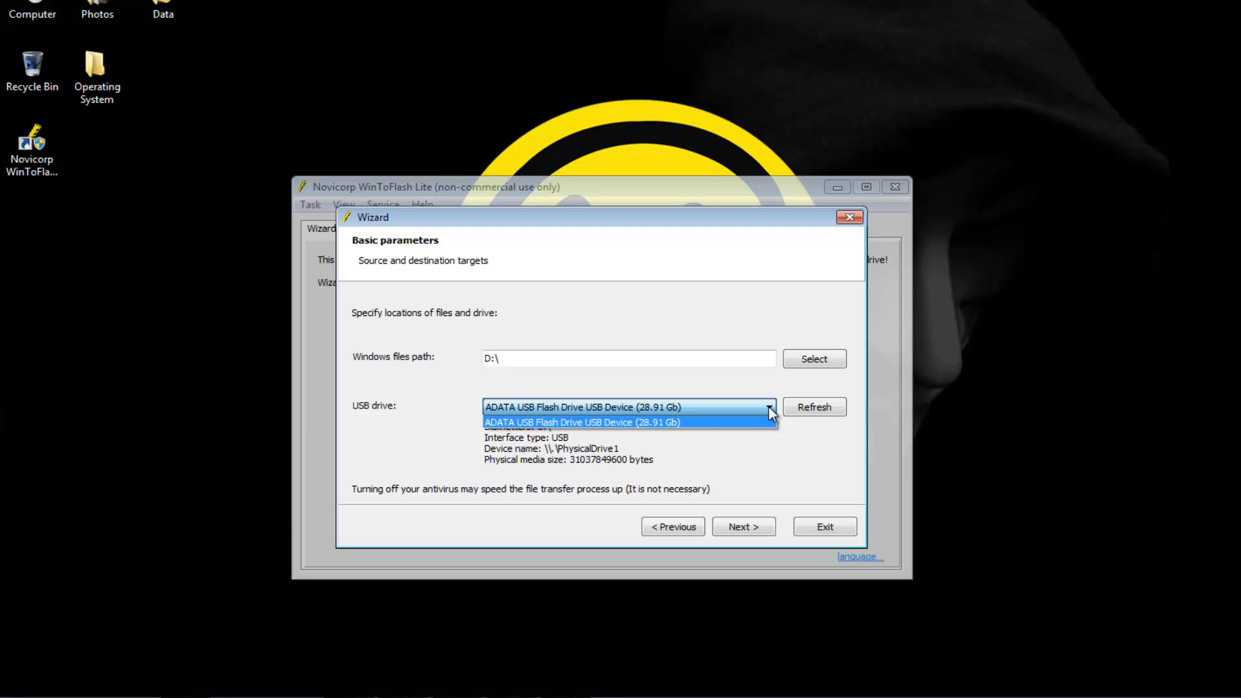
{"action": "left_click", "coordinate": [739, 440]}
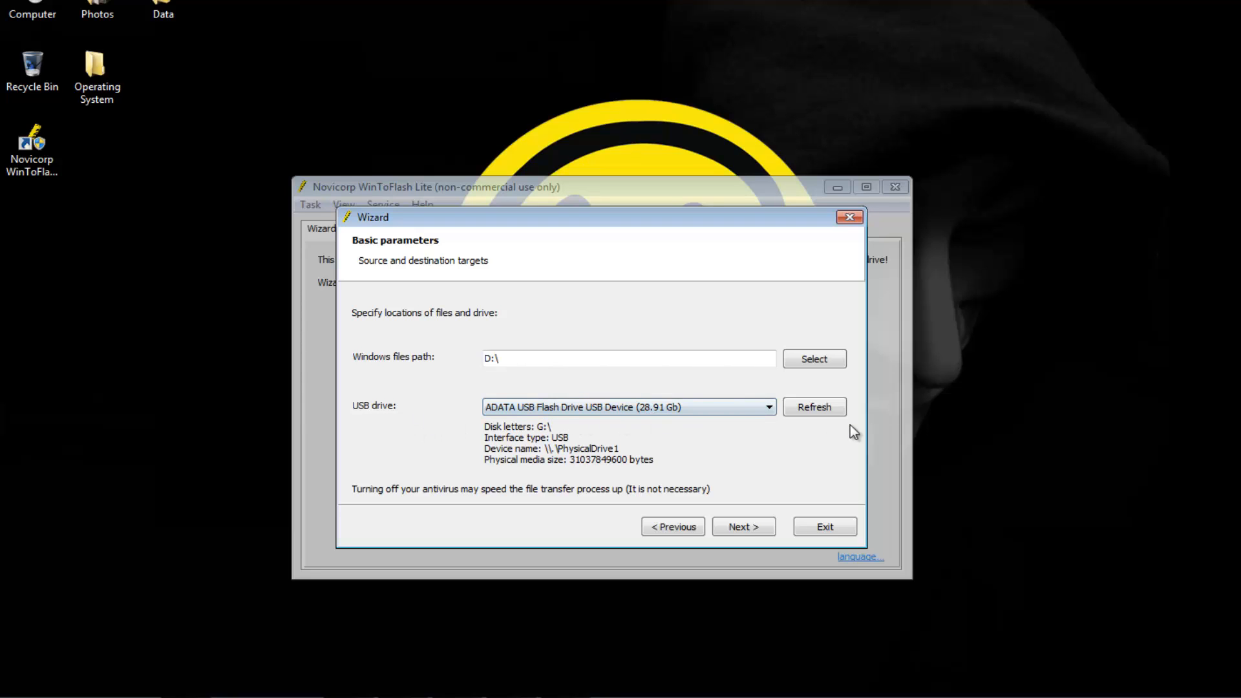
{"action": "left_click", "coordinate": [832, 414]}
- Set the Windows files path to en_windows_10_Professional_x64.iso from the desktop's Operating System folder
{"action": "left_click", "coordinate": [815, 367]}
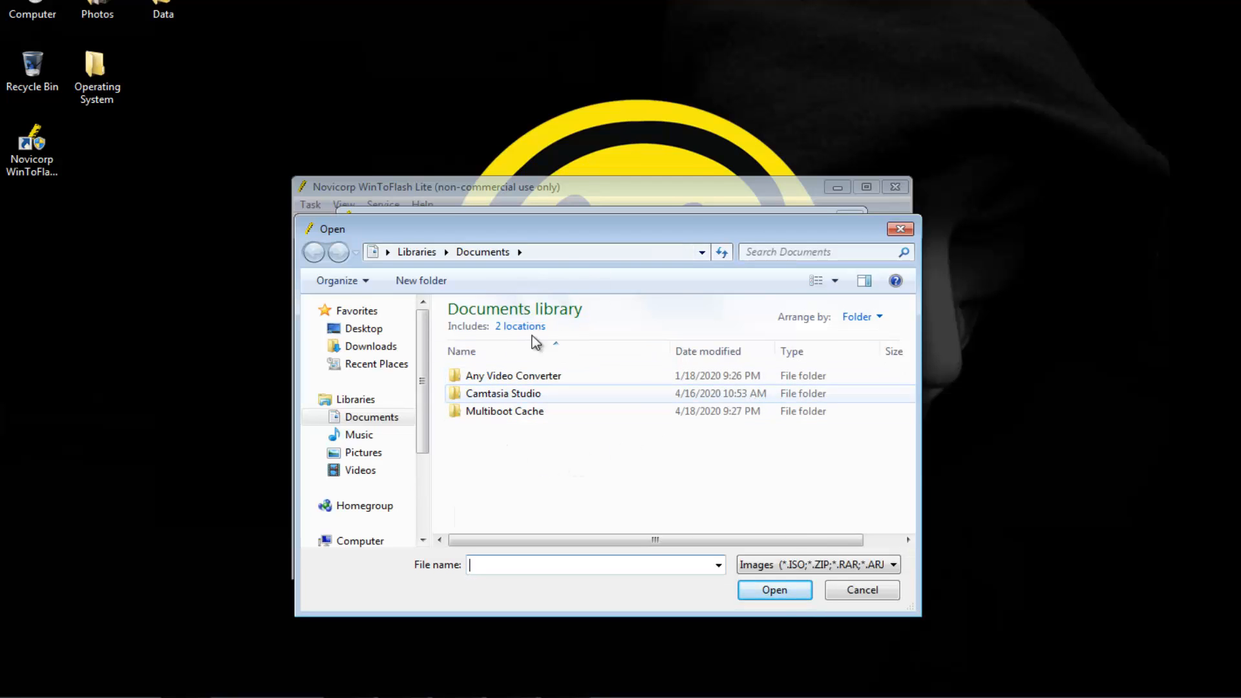
{"action": "left_click_drag", "start_coordinate": [670, 234], "coordinate": [878, 192]}
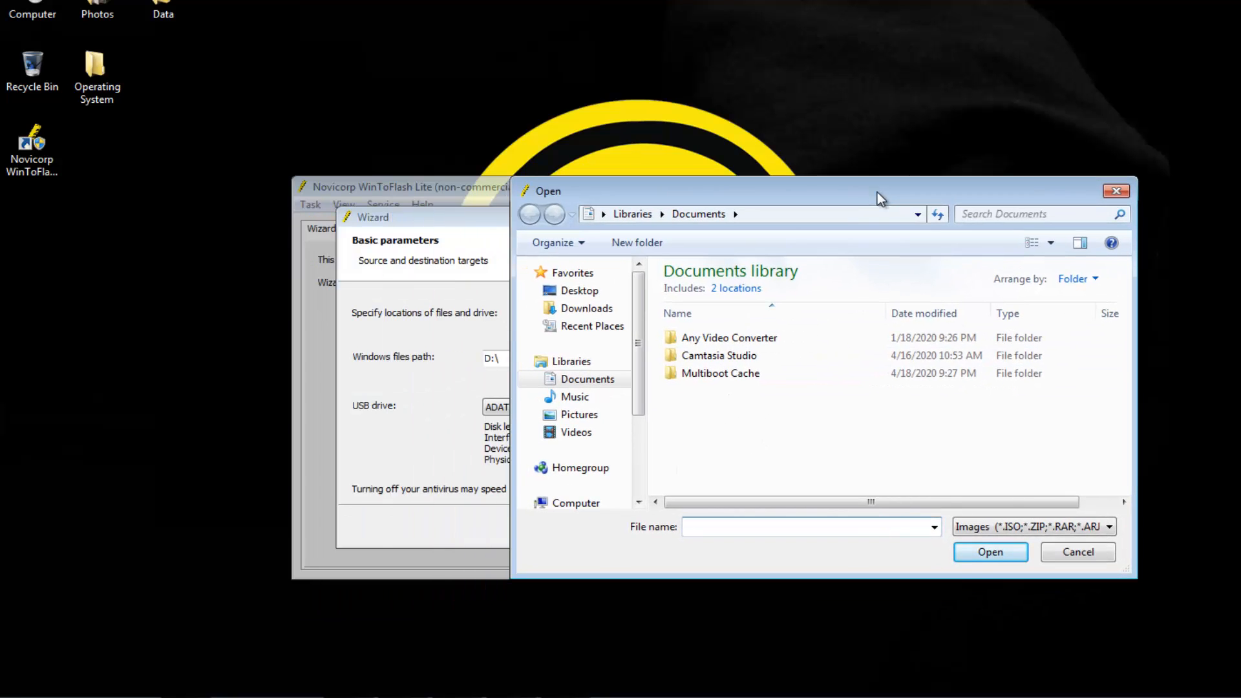
{"action": "left_click", "coordinate": [587, 290]}
{"action": "double_click", "coordinate": [789, 432]}
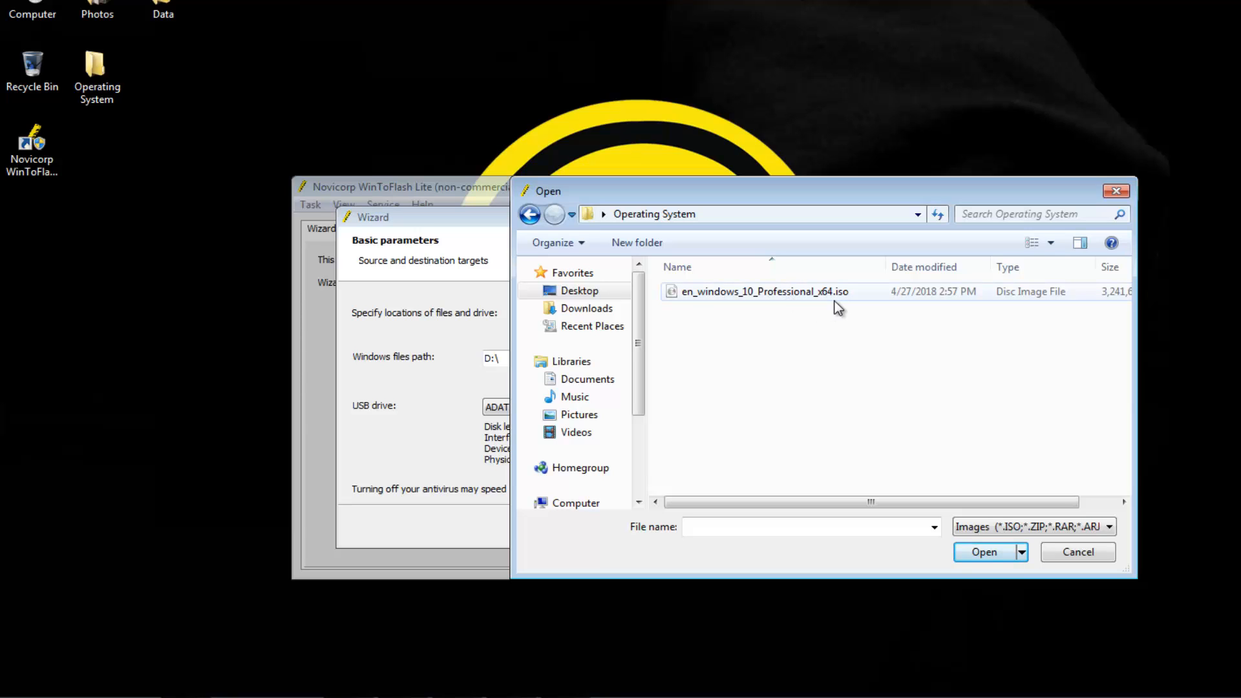
{"action": "left_click_drag", "start_coordinate": [638, 316], "coordinate": [638, 409]}
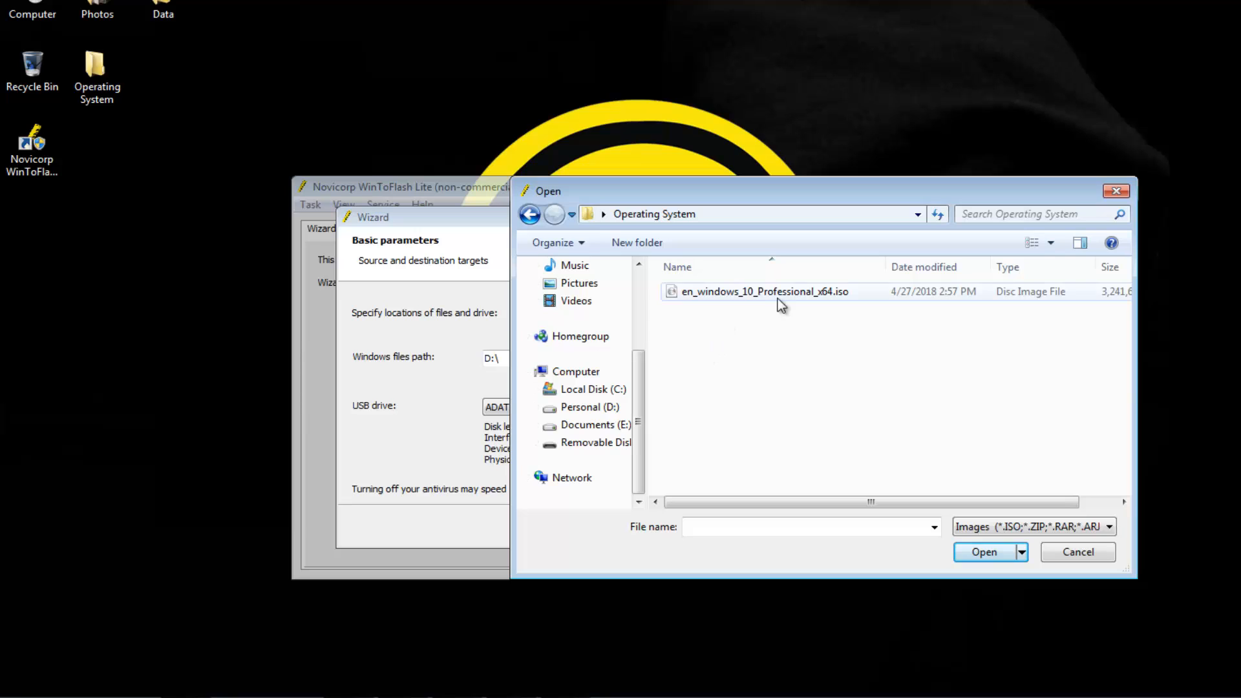
{"action": "double_click", "coordinate": [740, 295]}
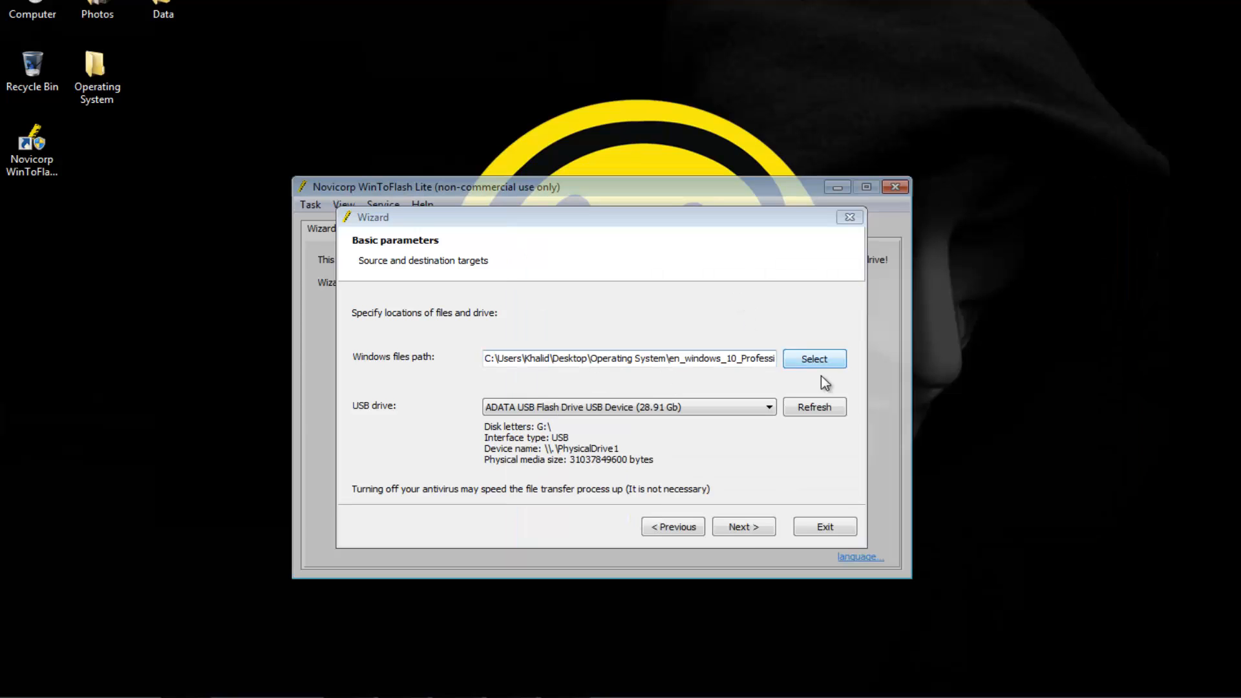
- Start the bootable USB creation with the summarized default parameters and approve formatting the target drive
{"action": "left_click", "coordinate": [746, 527]}
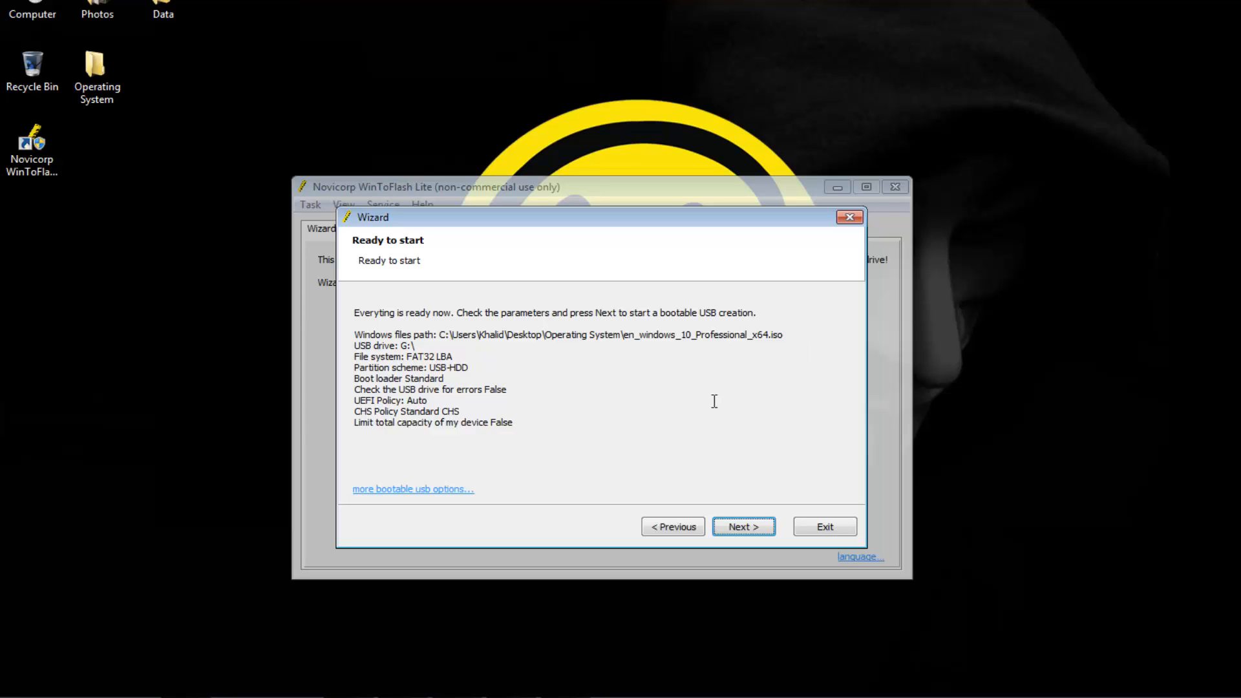
{"action": "left_click", "coordinate": [737, 525]}
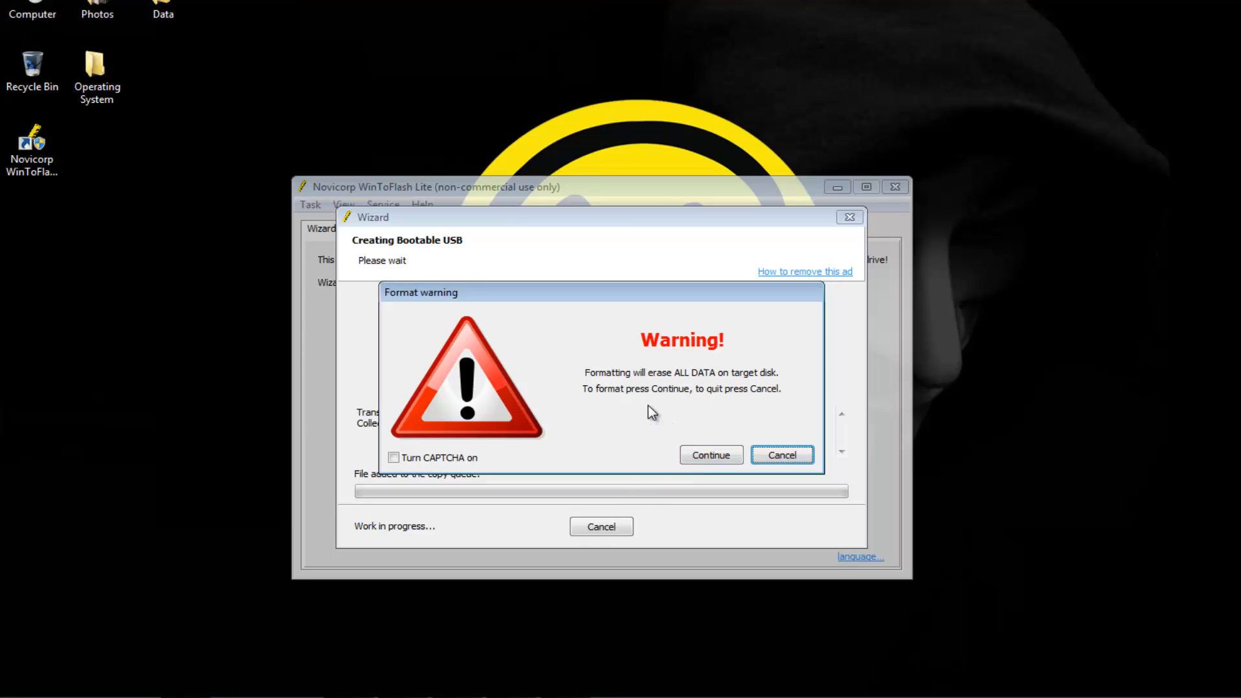
{"action": "left_click", "coordinate": [700, 455]}
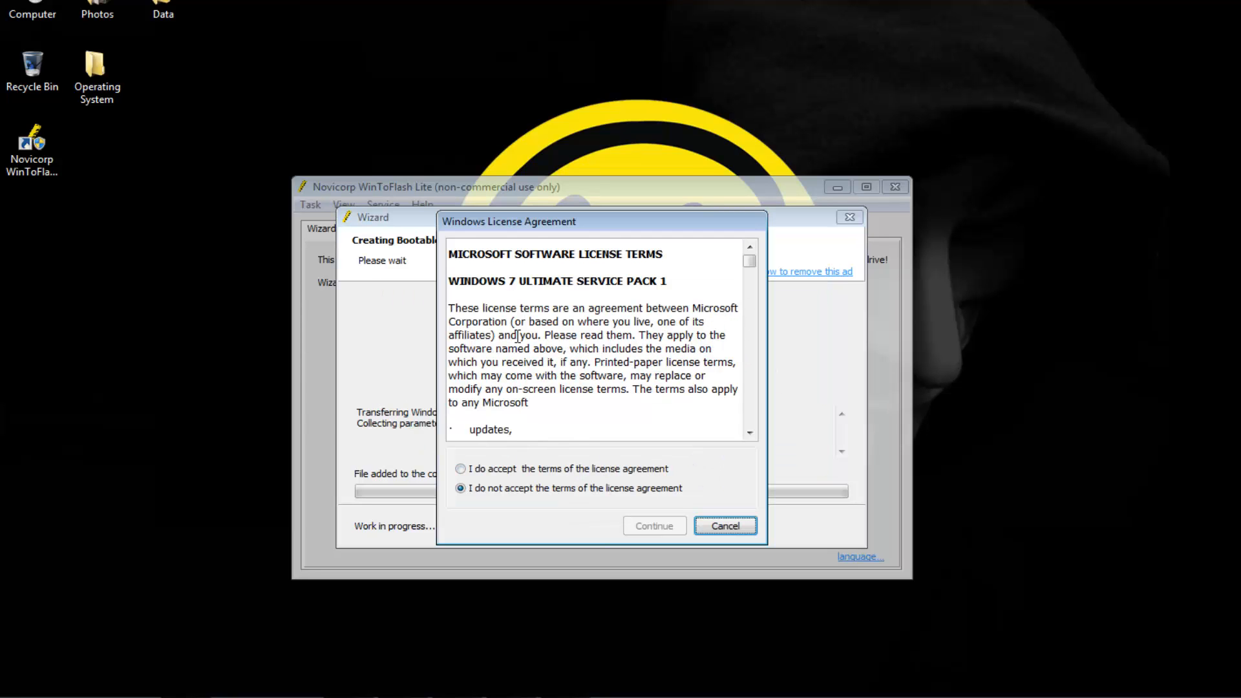
- Accept the Windows license agreement to run the setup transfer, and exit the wizard once it is done
{"action": "left_click", "coordinate": [474, 472]}
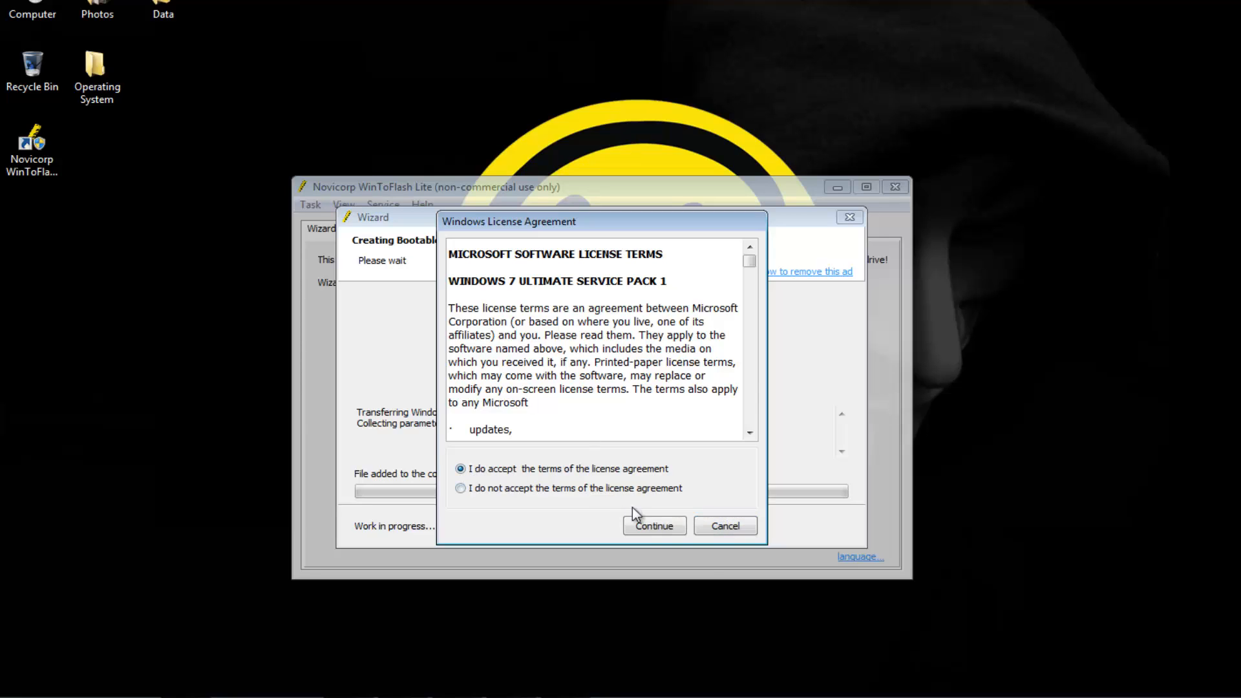
{"action": "left_click", "coordinate": [640, 527]}
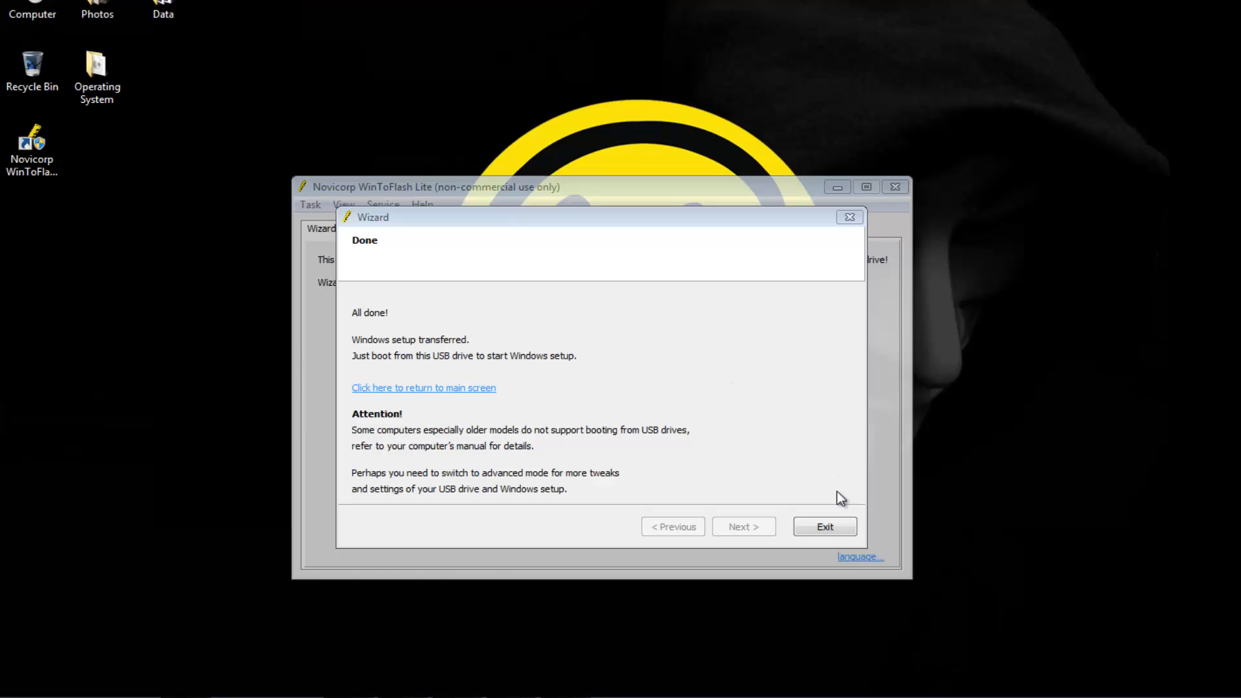
{"action": "left_click", "coordinate": [820, 529]}
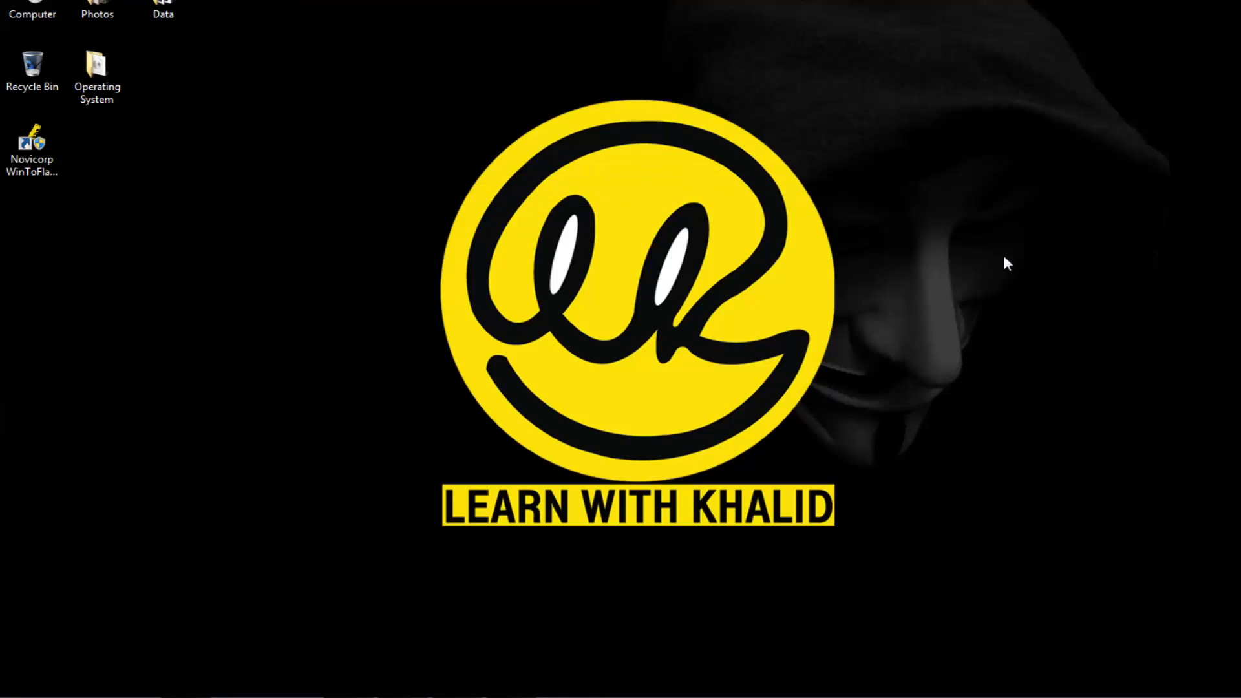